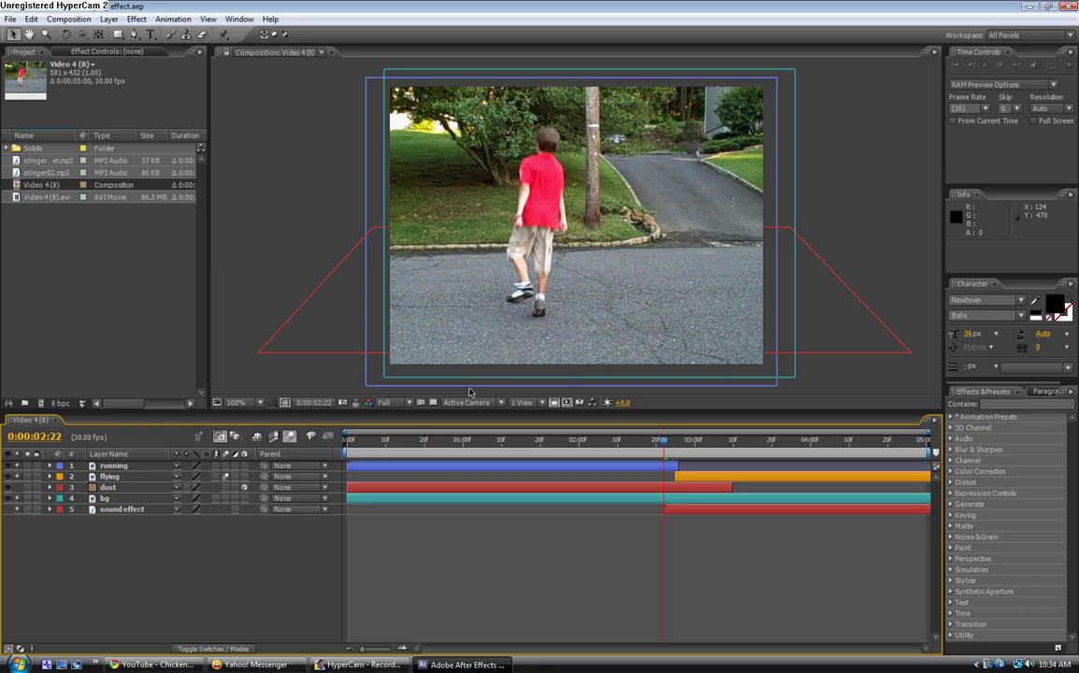
Step: Preview the finished composite, then rewind it to an earlier moment
key("KP_0")
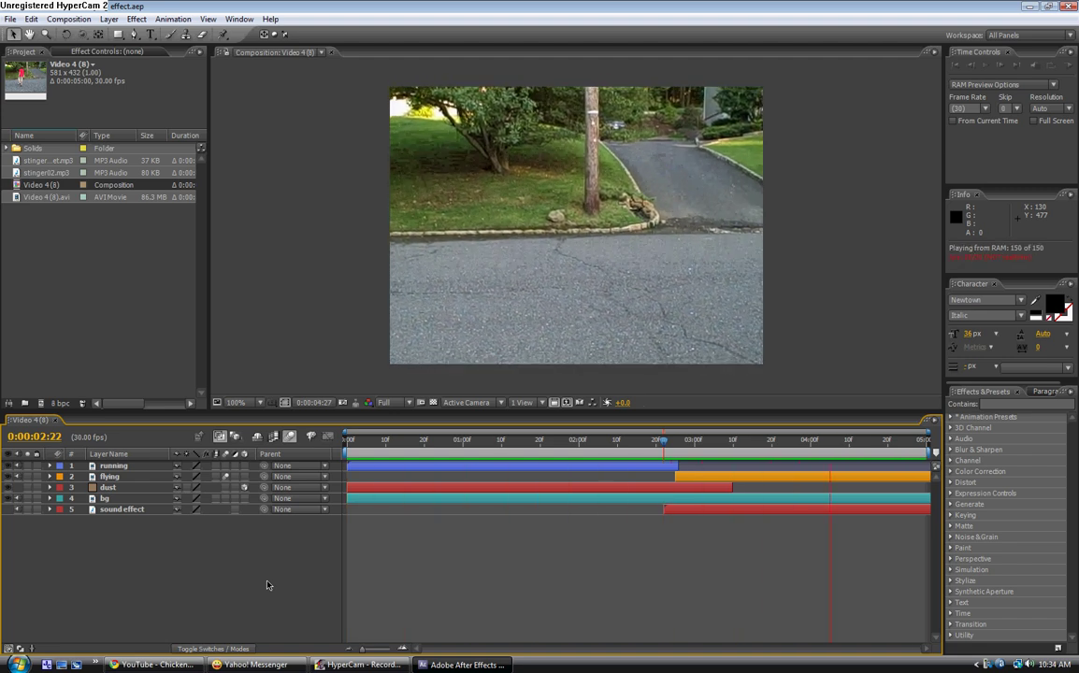
key("space")
left_click_drag(408, 446, 347, 440)
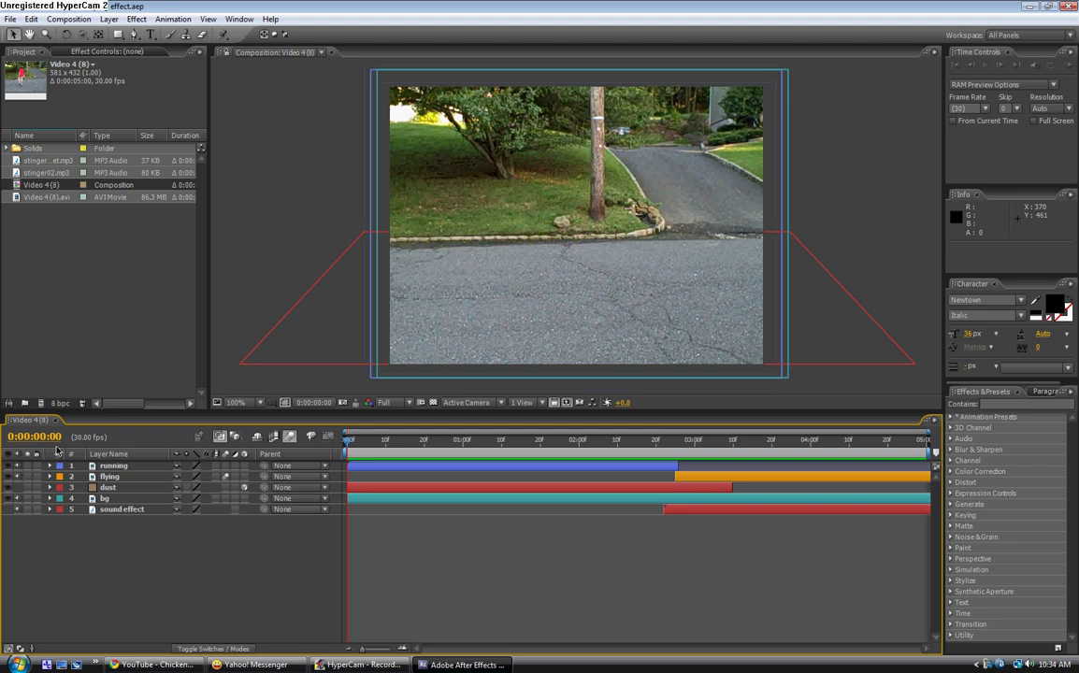
Step: Make a new composition from Video 4 (8).avi and move to 0:00:01:08
left_click(42, 197)
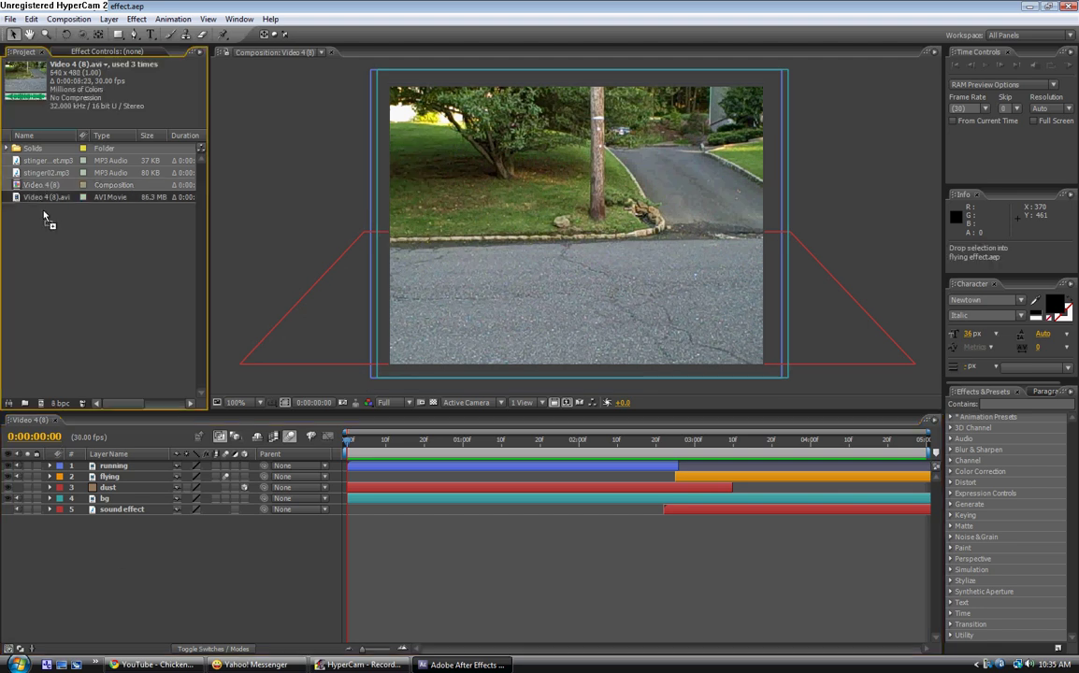
left_click(39, 403)
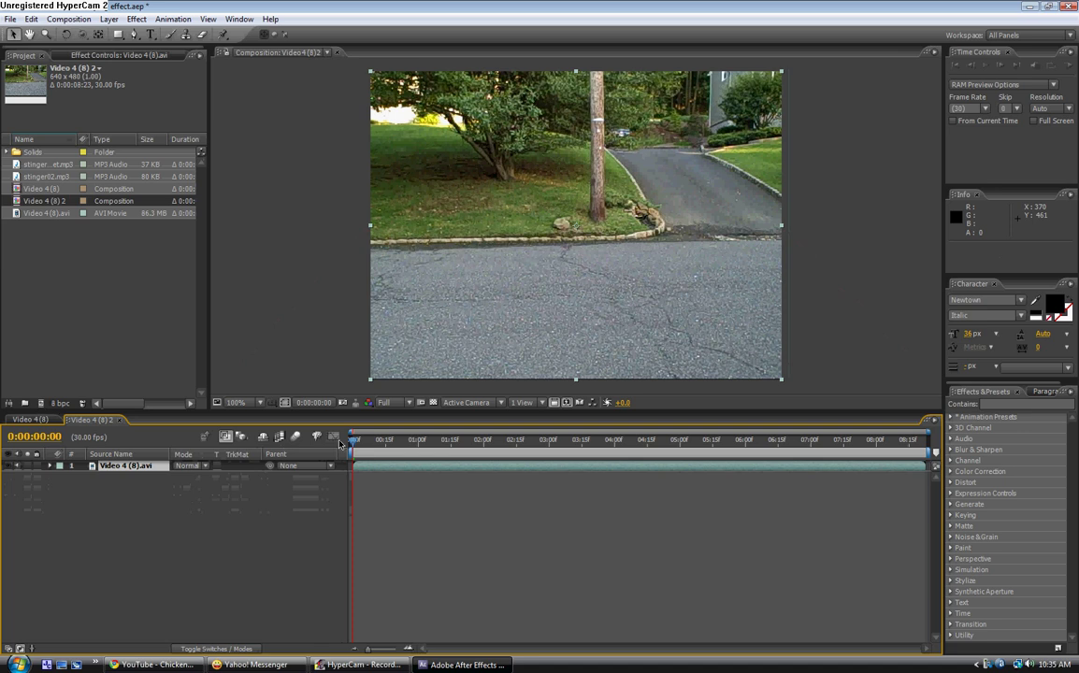
left_click_drag(355, 445, 546, 446)
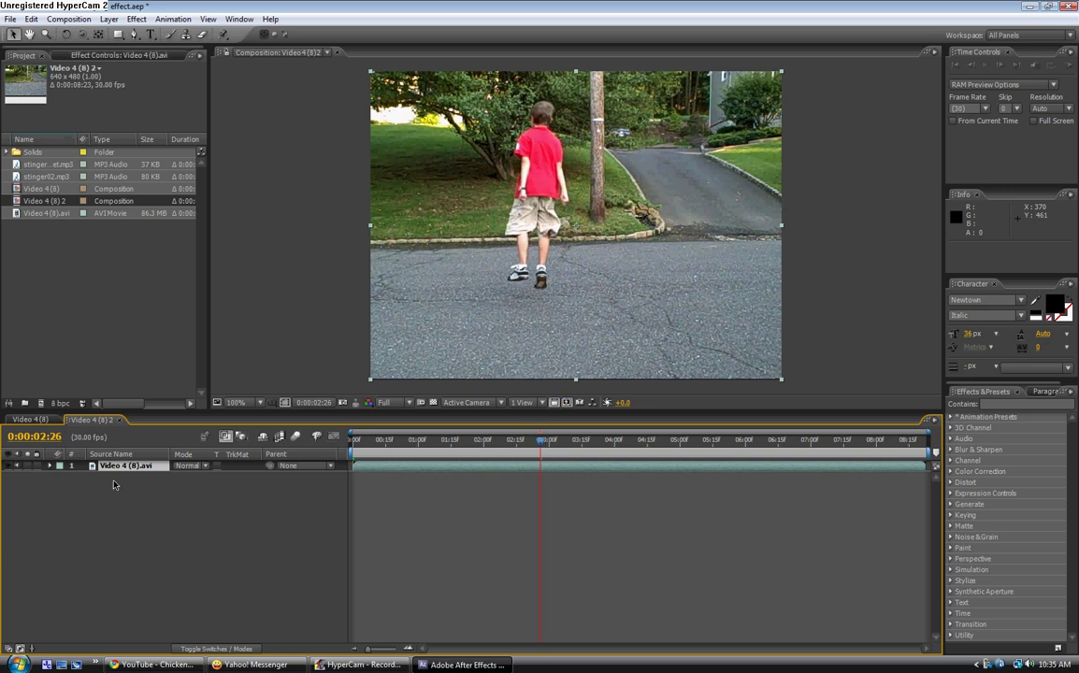
Step: Duplicate the footage layer twice and name the three copies fly, run and bg
key("ctrl+d")
key("ctrl+d")
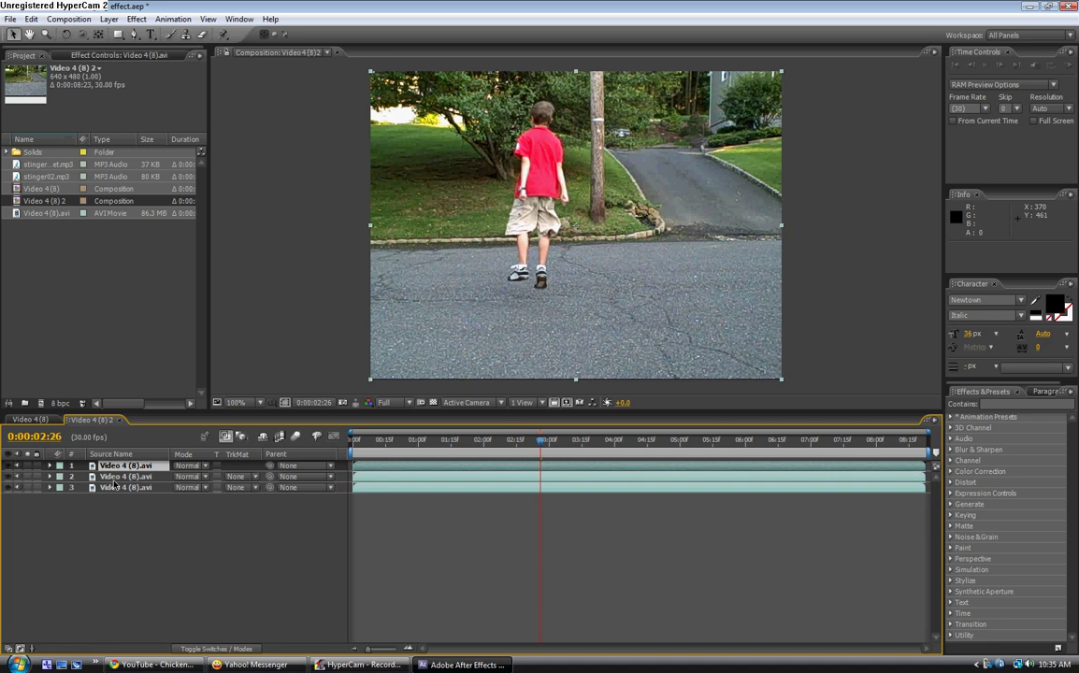
key("Return")
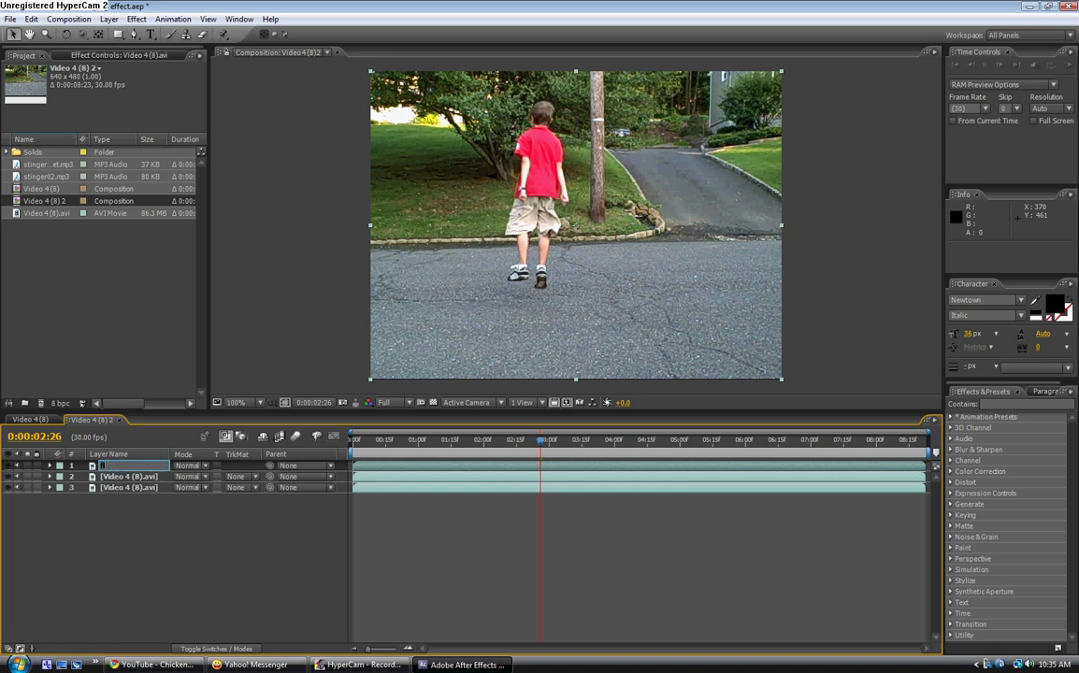
type("fly")
left_click(123, 478)
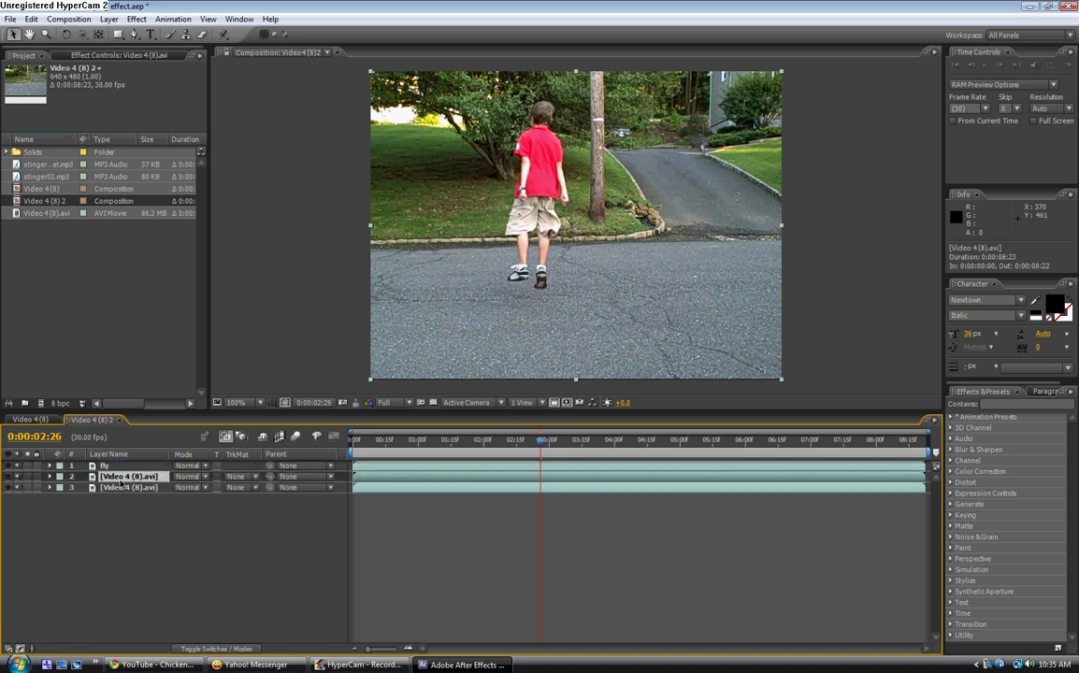
key("Return")
type("run")
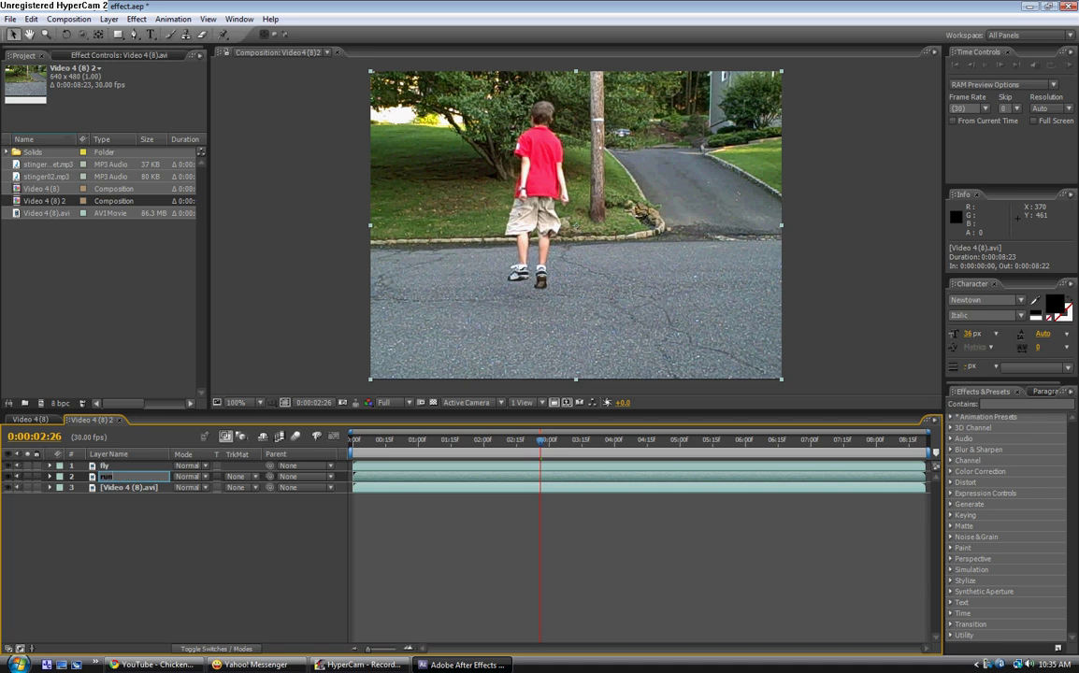
left_click(140, 490)
key("Return")
type("bg")
key("Return")
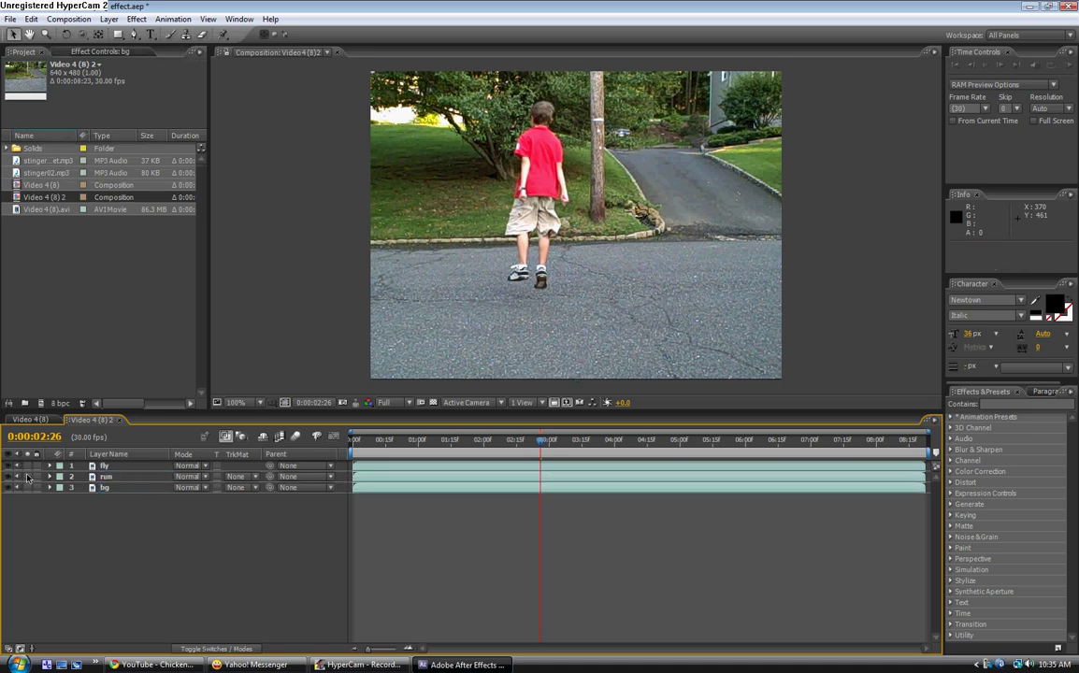
left_click(387, 439)
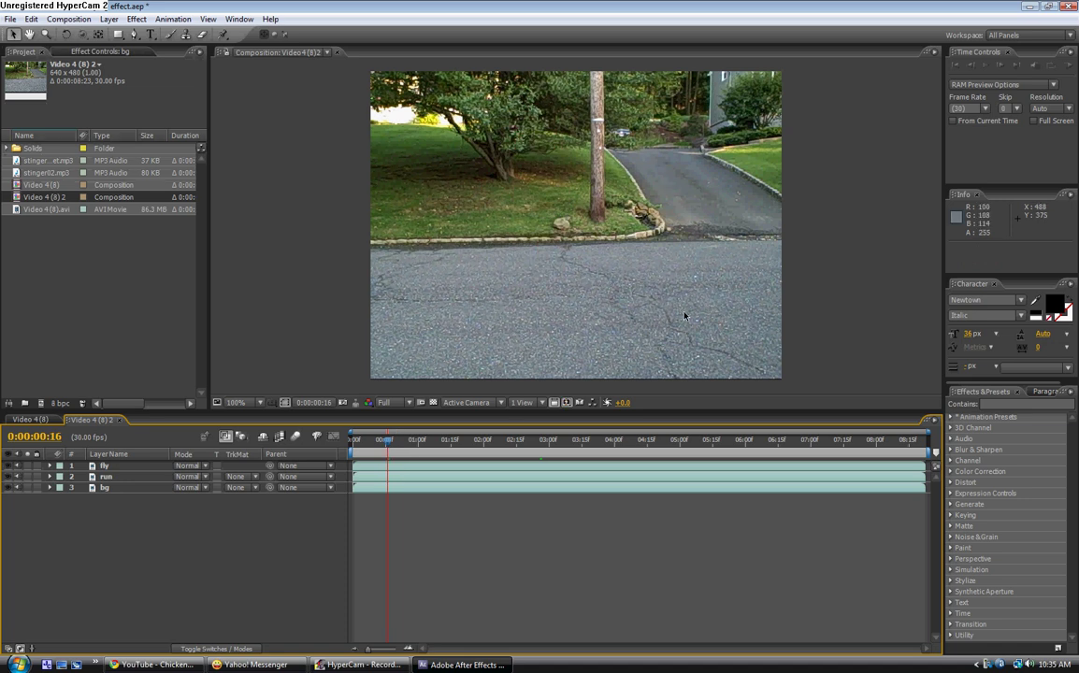
Step: Freeze the bg layer on the empty-street frame at 0:00:00:16
right_click(118, 487)
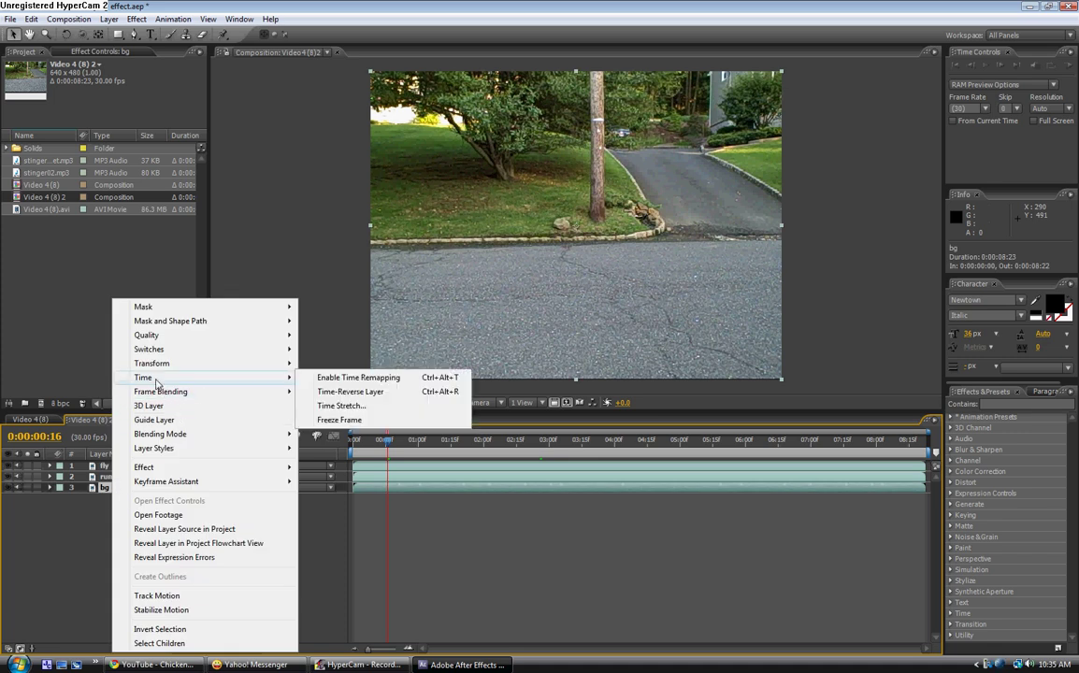
left_click(347, 425)
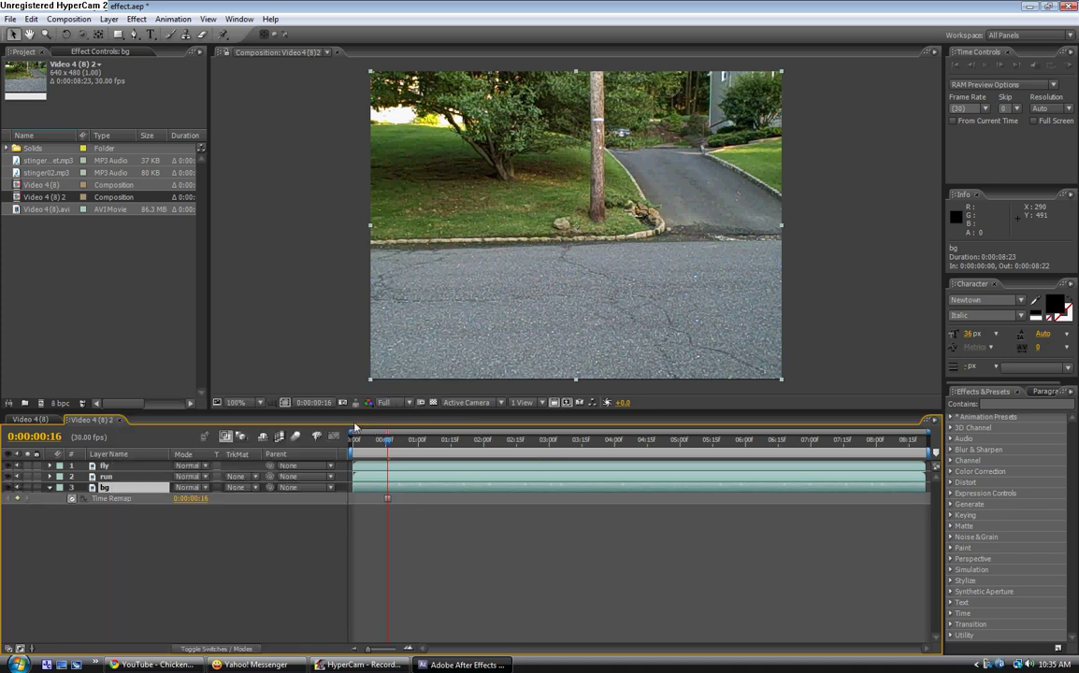
left_click(49, 488)
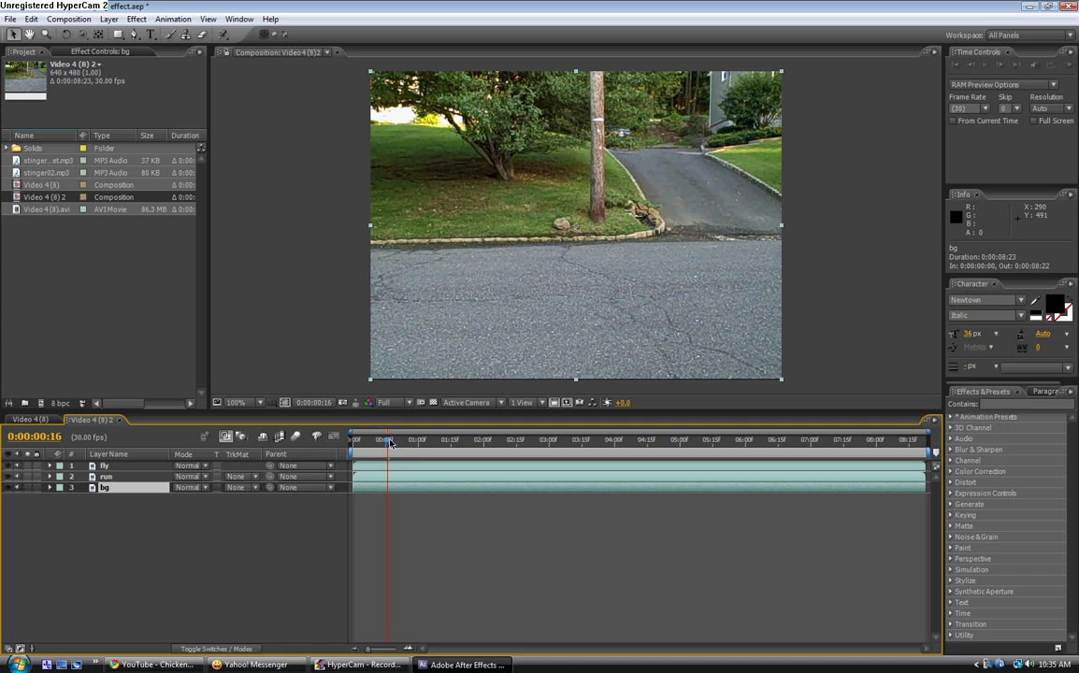
Step: Trim the run layer to end and the fly layer to start at 0:00:02:24
left_click(114, 478)
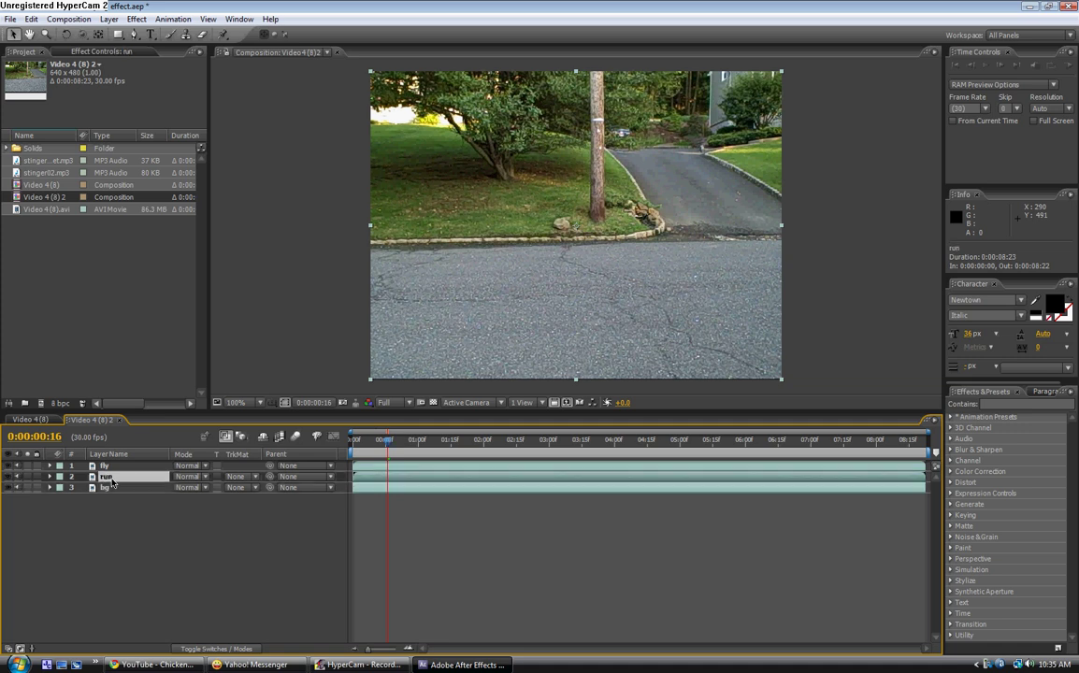
left_click_drag(390, 446, 539, 442)
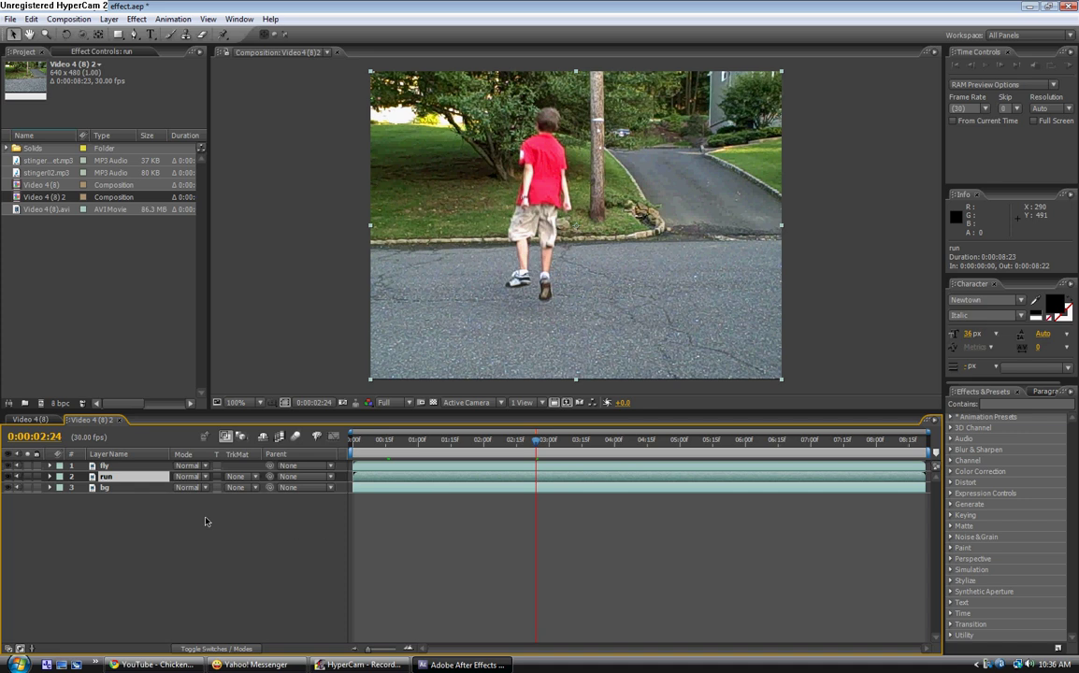
key("alt+bracketright")
left_click(123, 467)
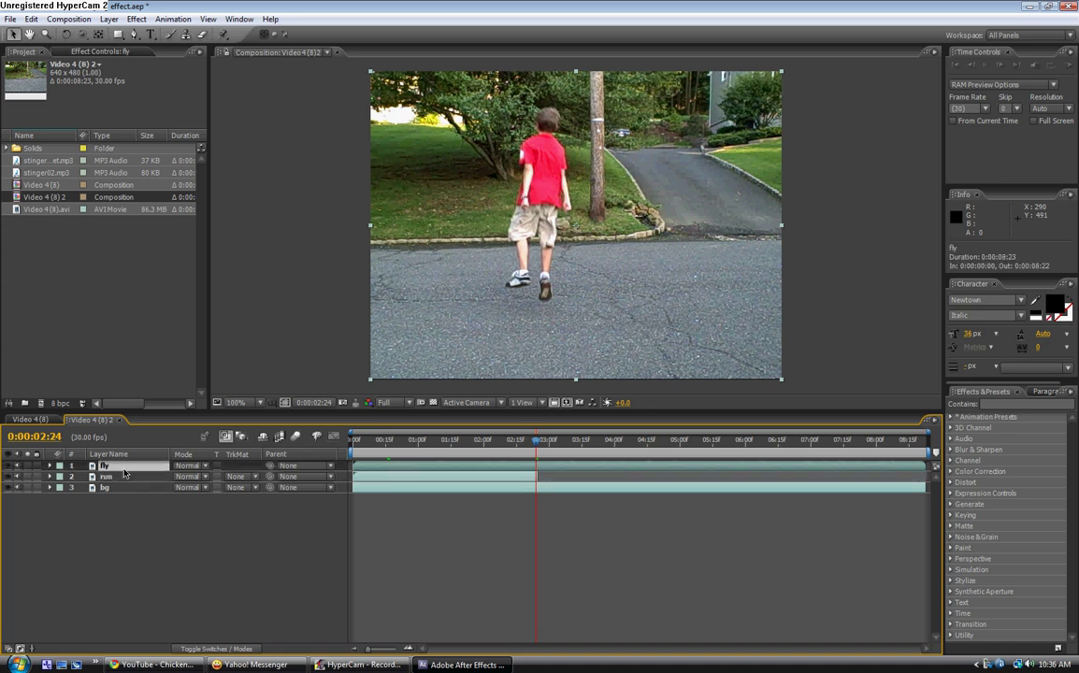
key("alt+bracketleft")
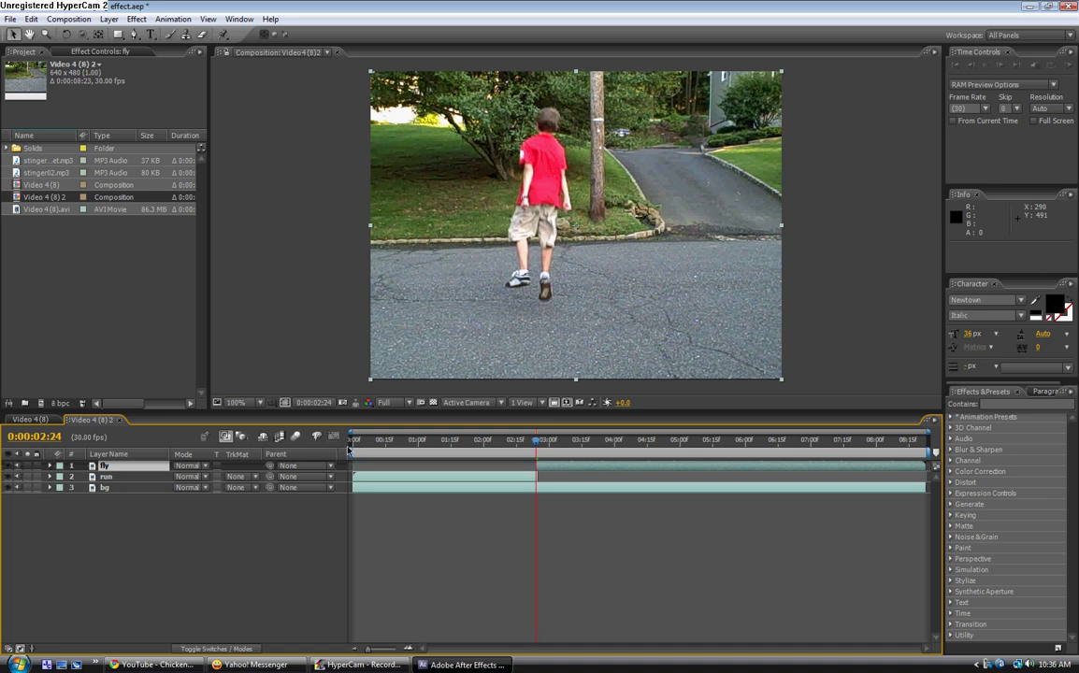
left_click_drag(517, 444, 539, 439)
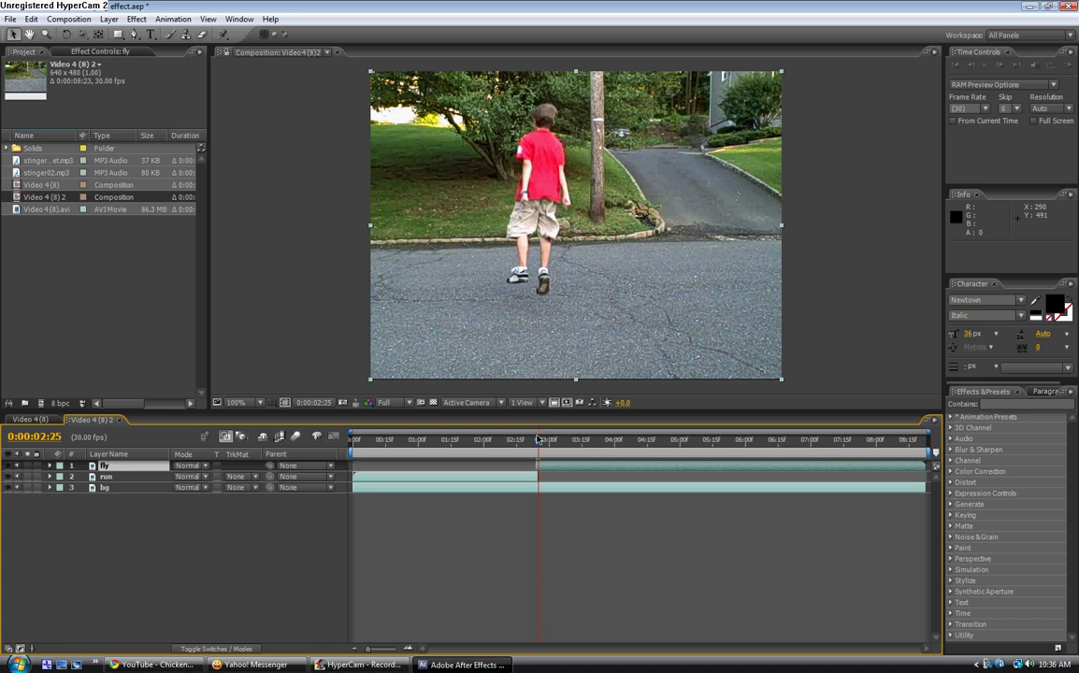
Step: Apply Freeze Frame to the fly layer and check timing at 0:00:02:08
right_click(113, 467)
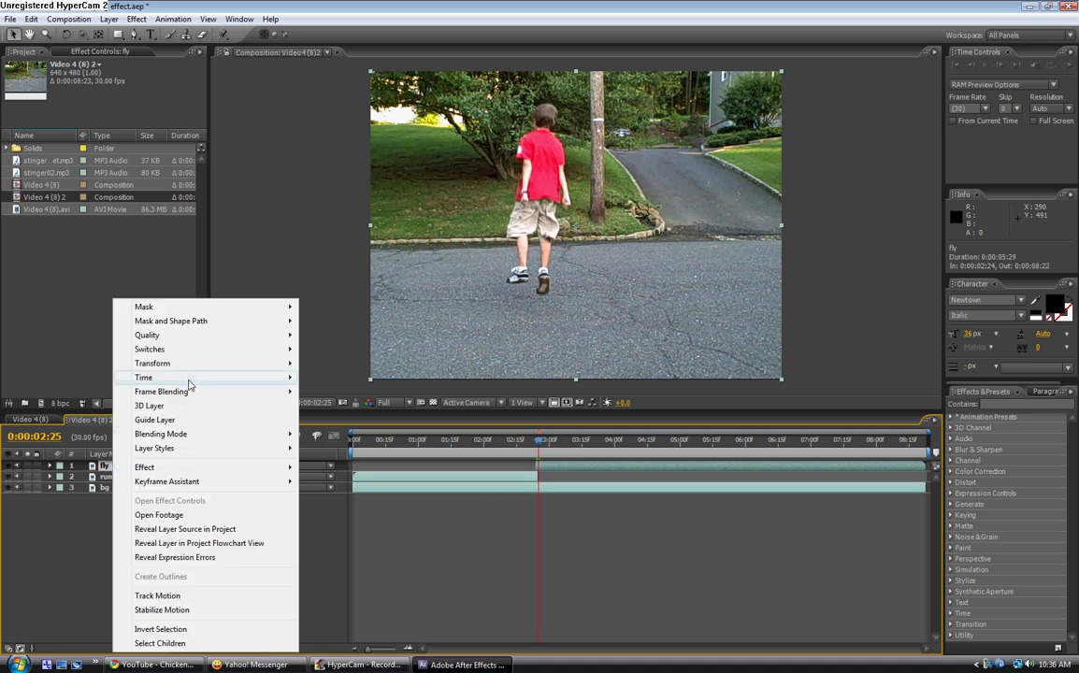
mouse_move(271, 378)
left_click(341, 420)
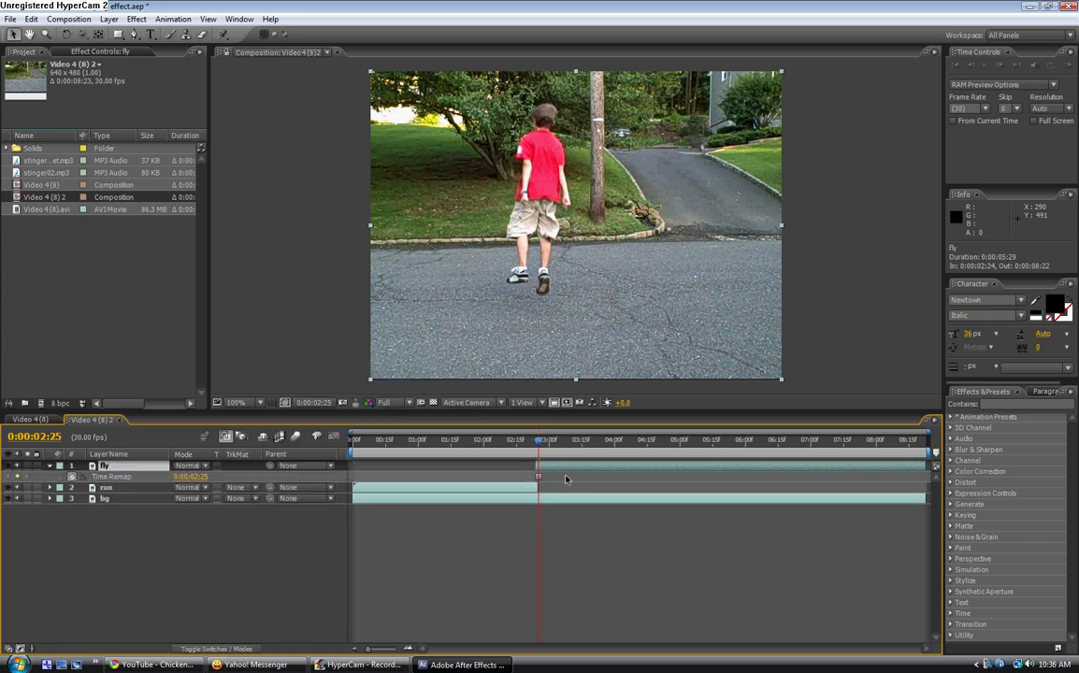
left_click(49, 465)
left_click_drag(446, 443, 536, 448)
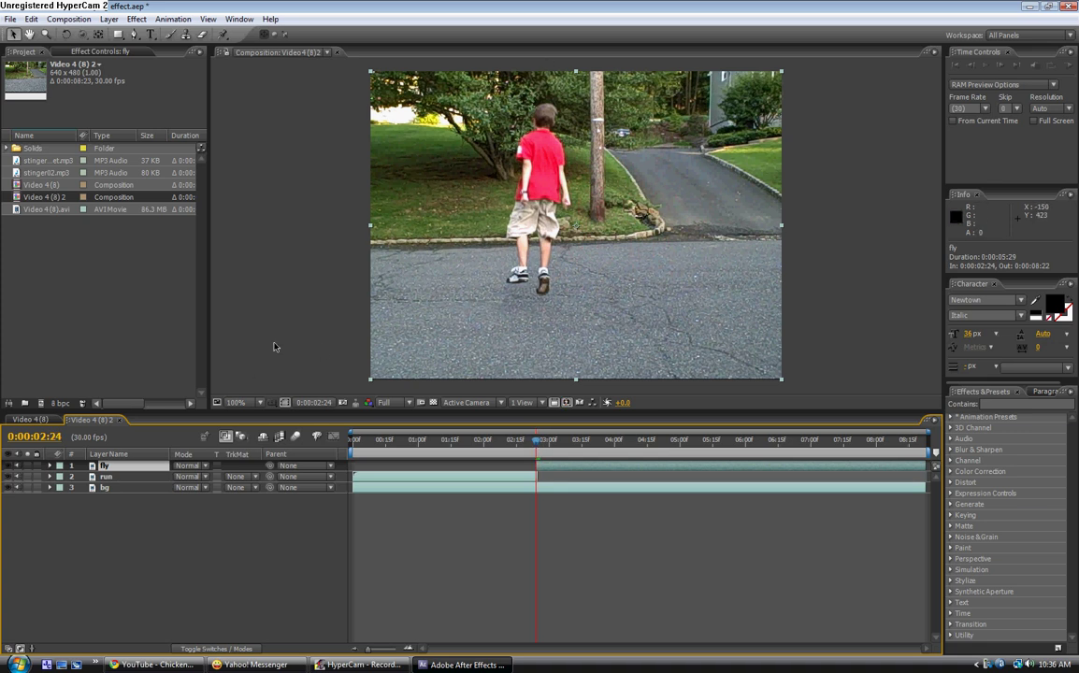
Step: With the Pen tool, start a mask at the boy's leg and trace up to his shoulder
left_click(134, 34)
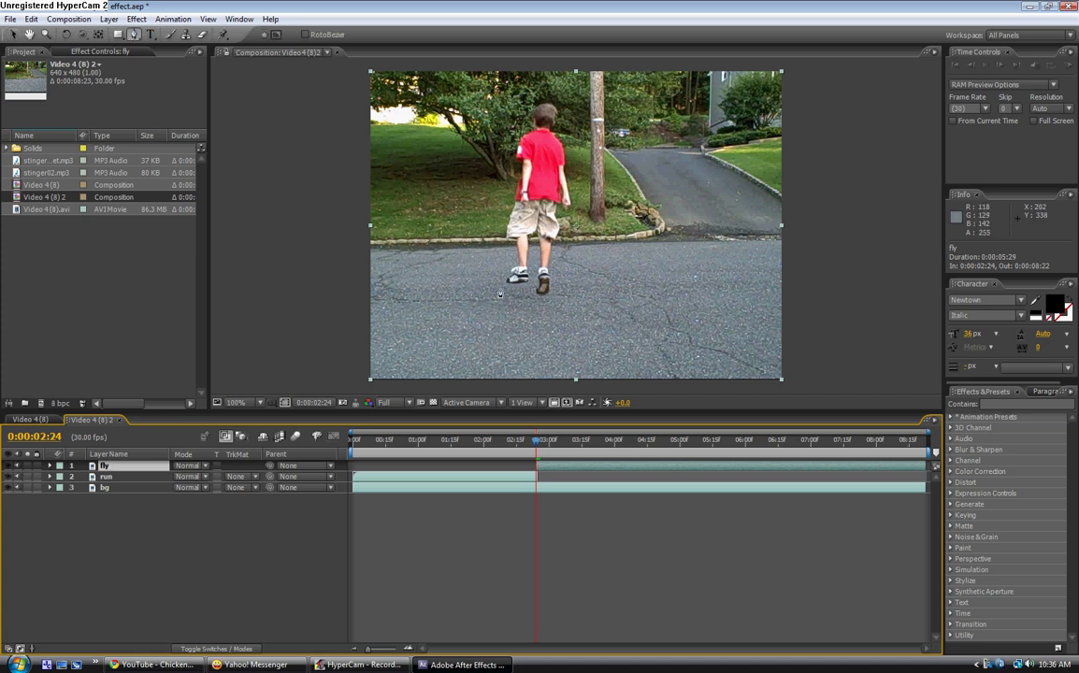
left_click(529, 238)
left_click(525, 283)
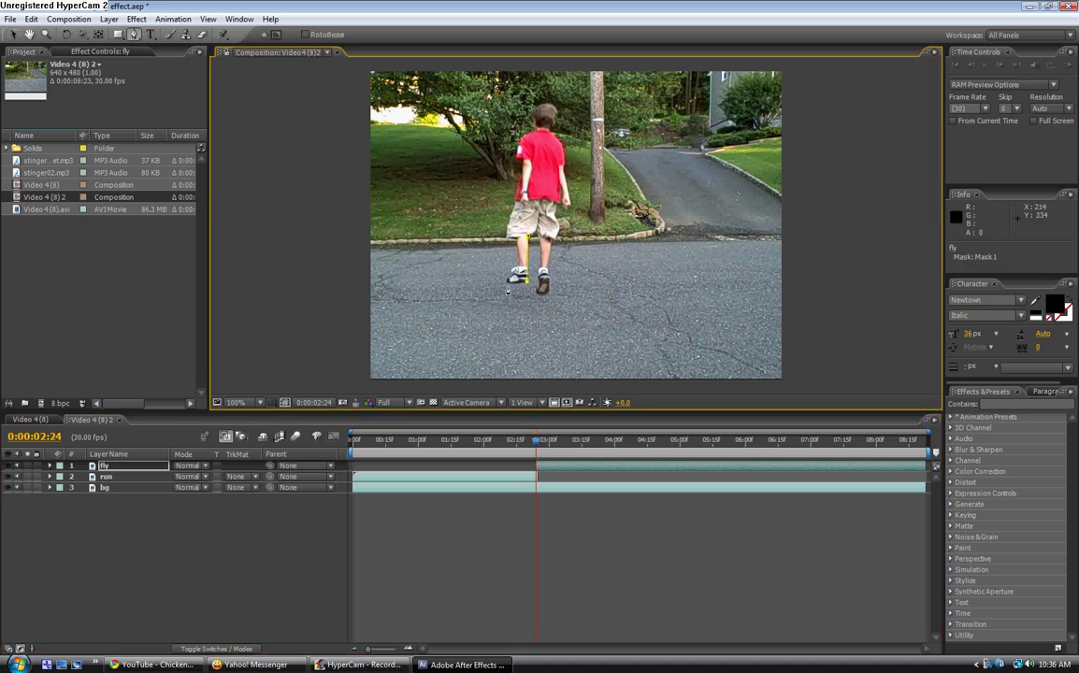
left_click(517, 239)
left_click(519, 135)
left_click(534, 109)
Step: Continue the mask around his head and down his right side, closing it at the shoe
left_click(545, 104)
left_click(554, 109)
left_click(556, 119)
left_click(565, 175)
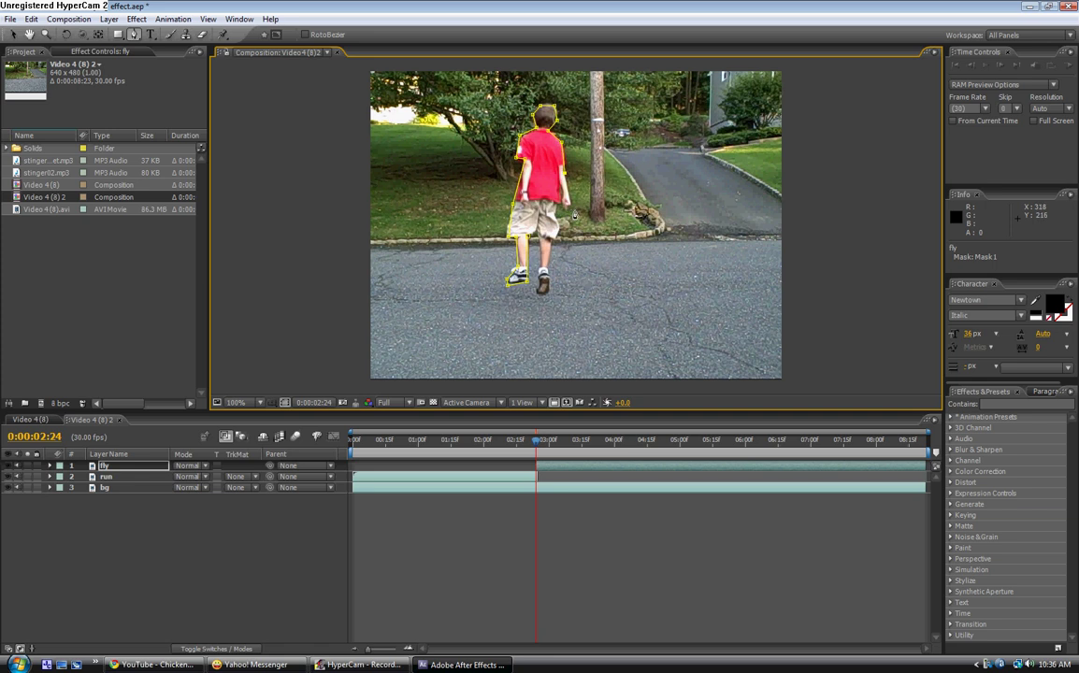
left_click(567, 211)
left_click(541, 294)
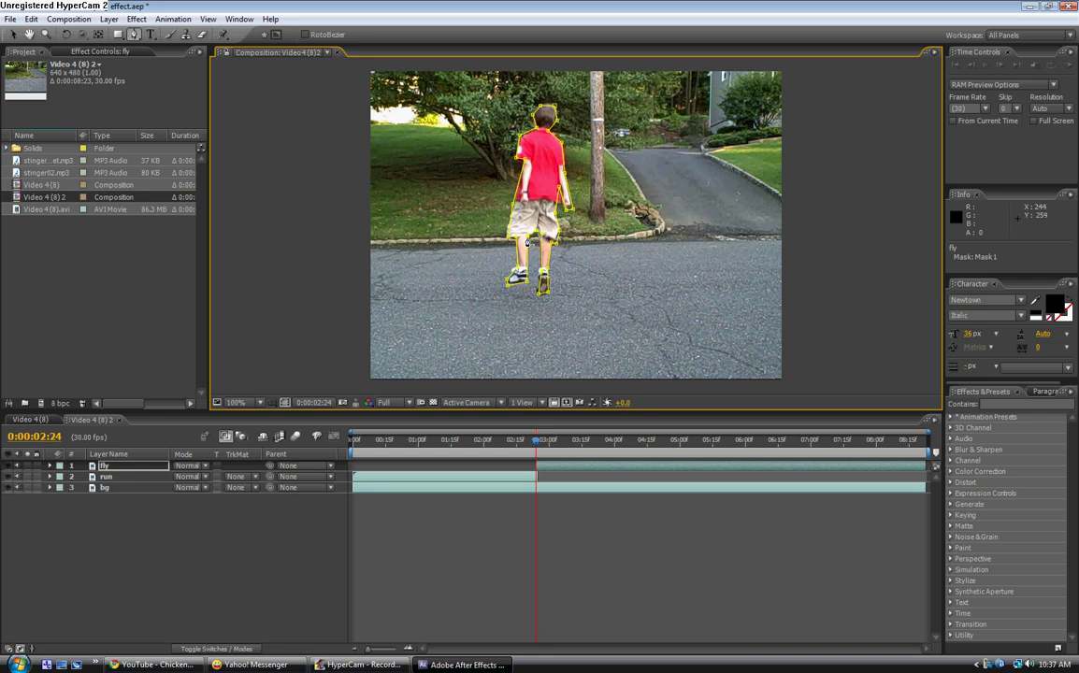
key("v")
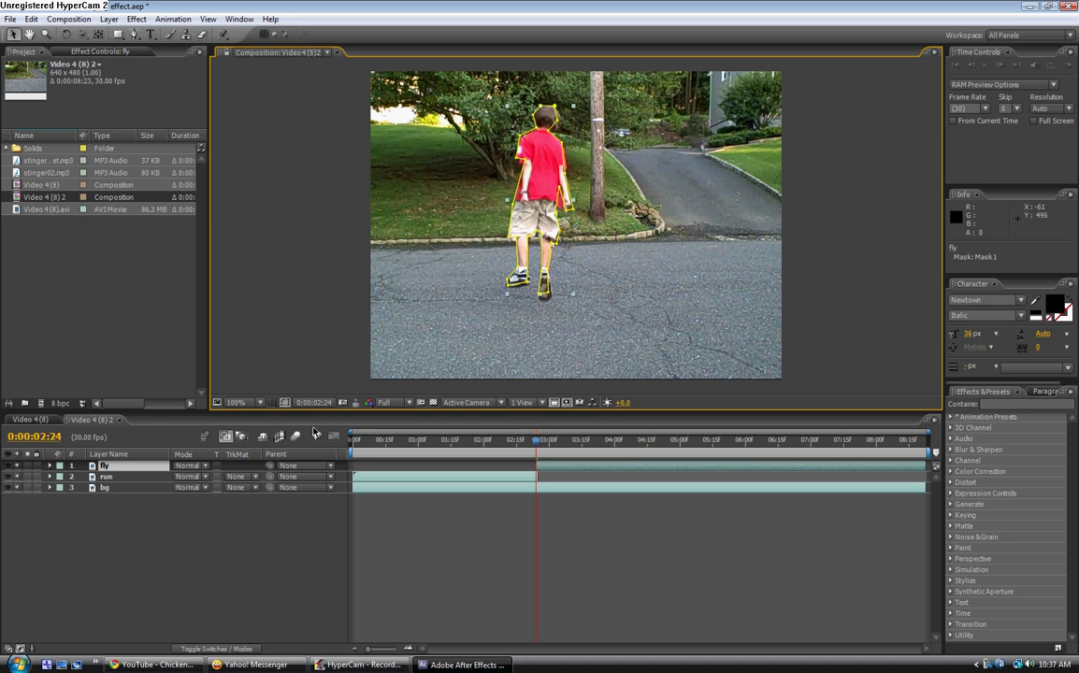
key("Page_Down")
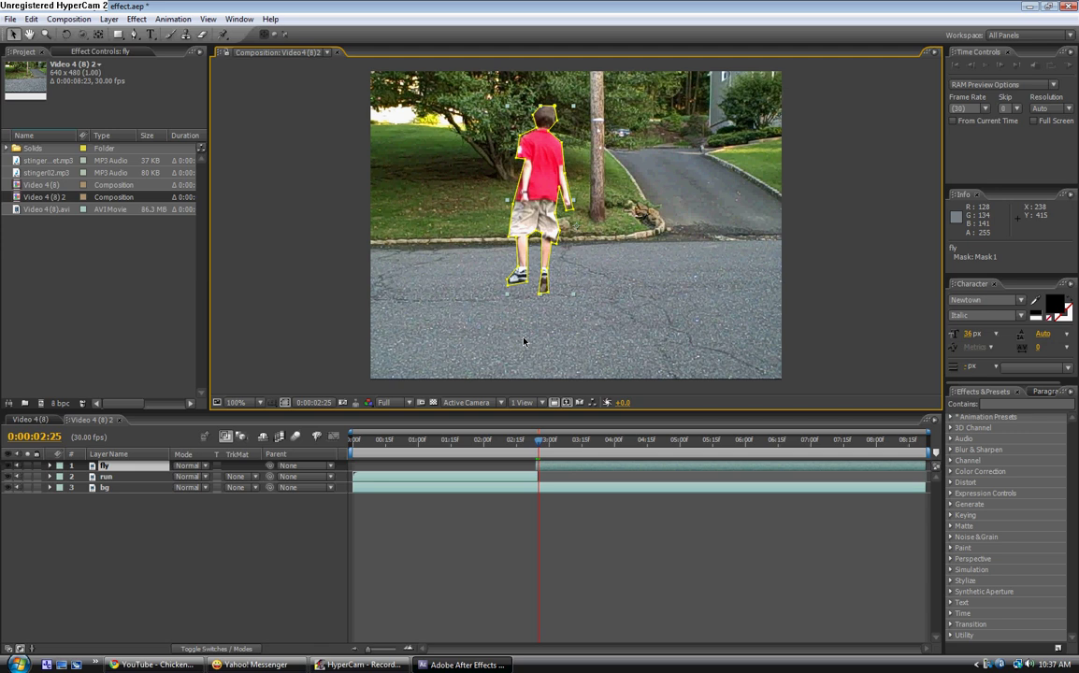
Step: Keyframe fly's Position at 0:00:02:25, then two frames later place the boy above frame
left_click(114, 469)
key("p")
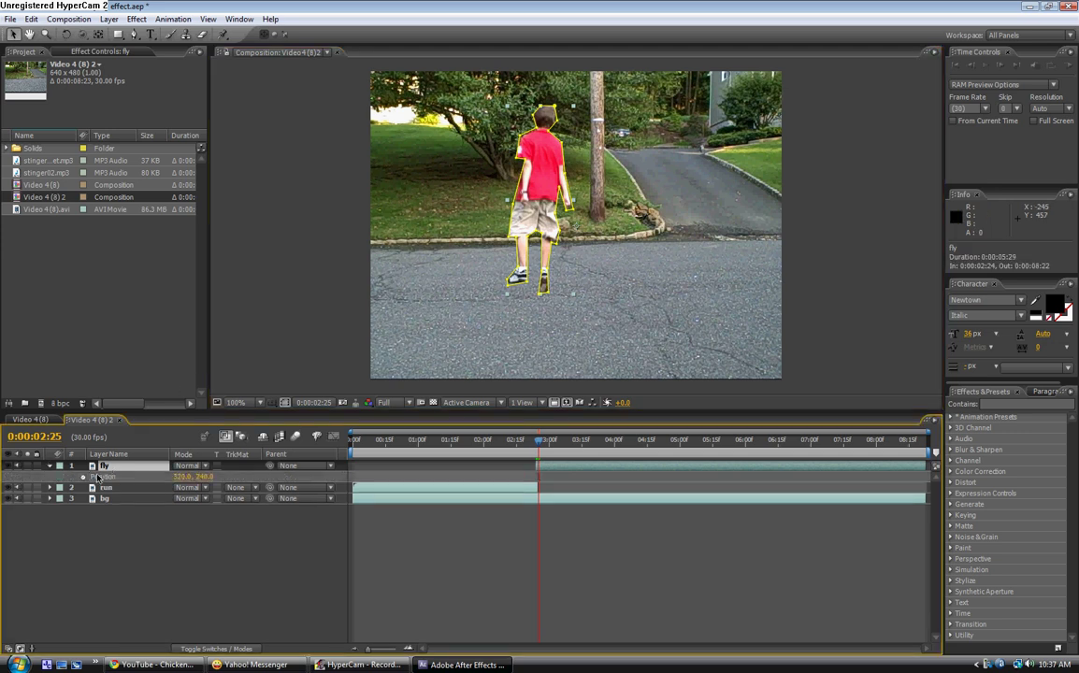
left_click(84, 477)
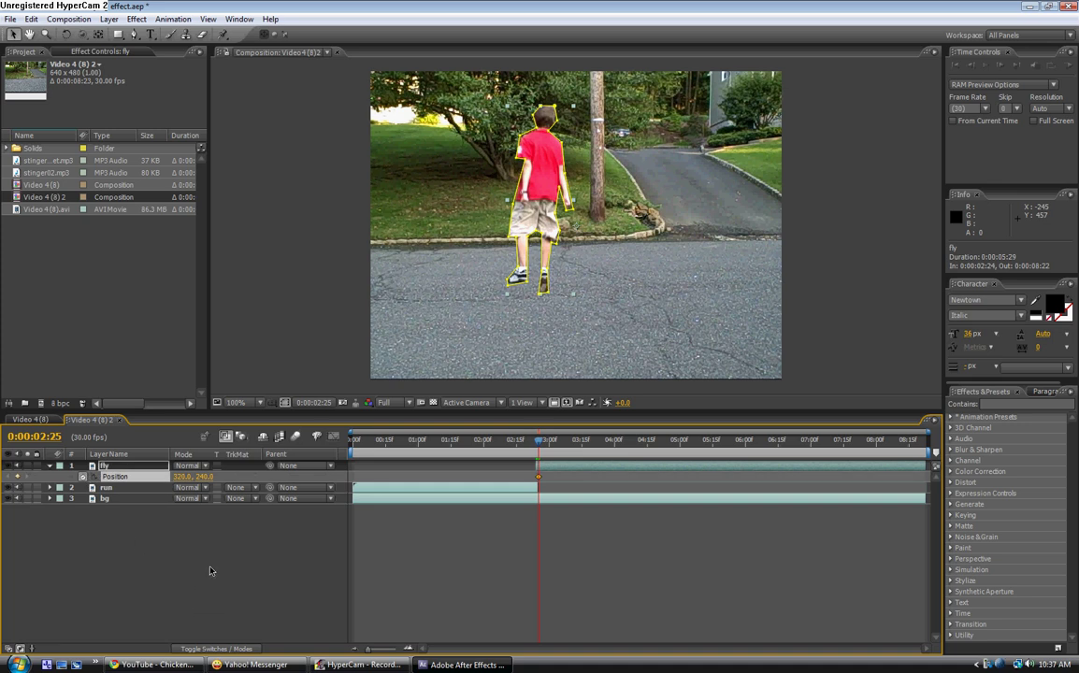
key("Page_Down")
key("Page_Down")
scroll(551, 203, "down", 2)
left_click_drag(553, 205, 547, 65)
key("Page_Down")
Step: Preview the composition from 0:00:01:22 to check the takeoff
left_click_drag(548, 440, 465, 440)
key("period")
key("period")
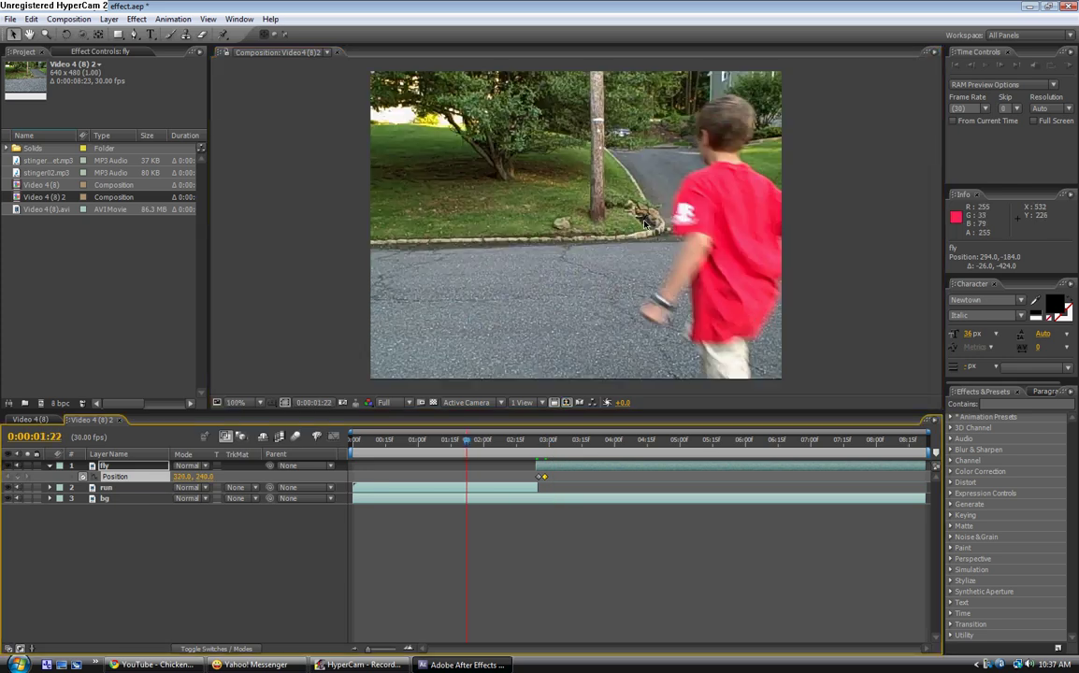
key("KP_0")
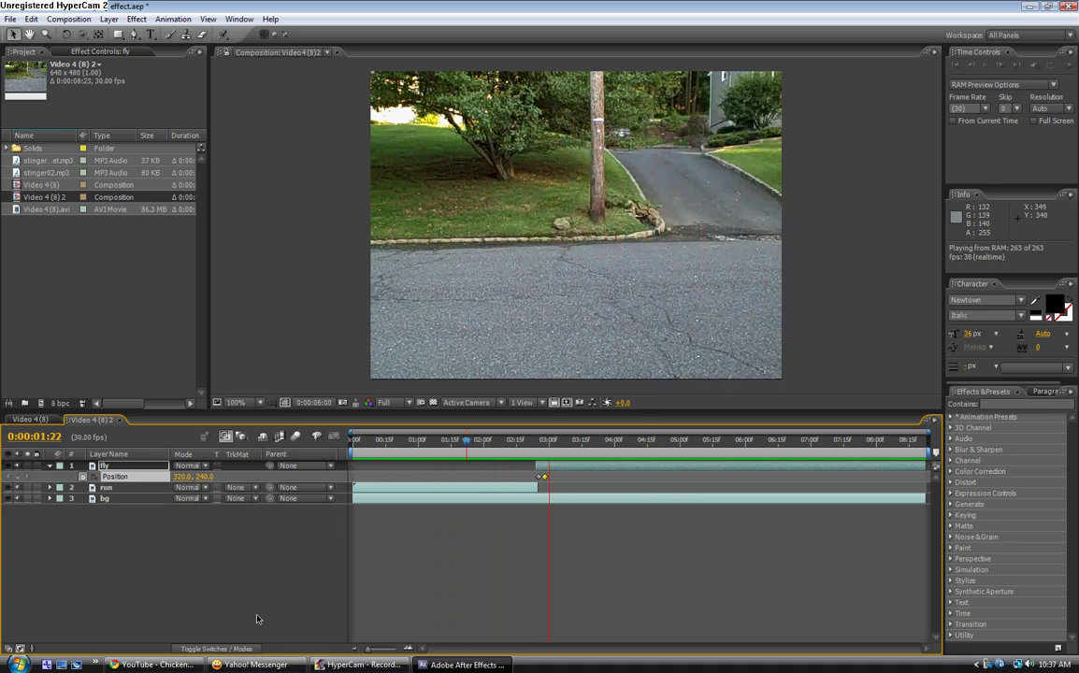
left_click(461, 512)
left_click(540, 443)
left_click_drag(541, 443, 536, 443)
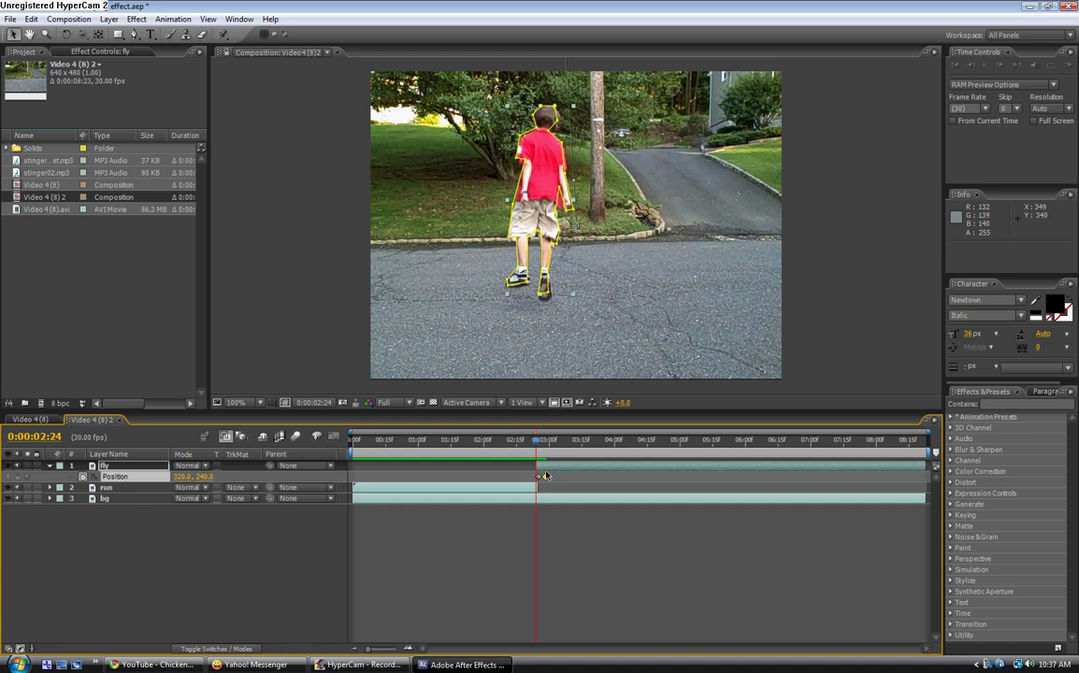
Step: Retime the second Position keyframe to 0:00:02:29 and review the flight
left_click(544, 480)
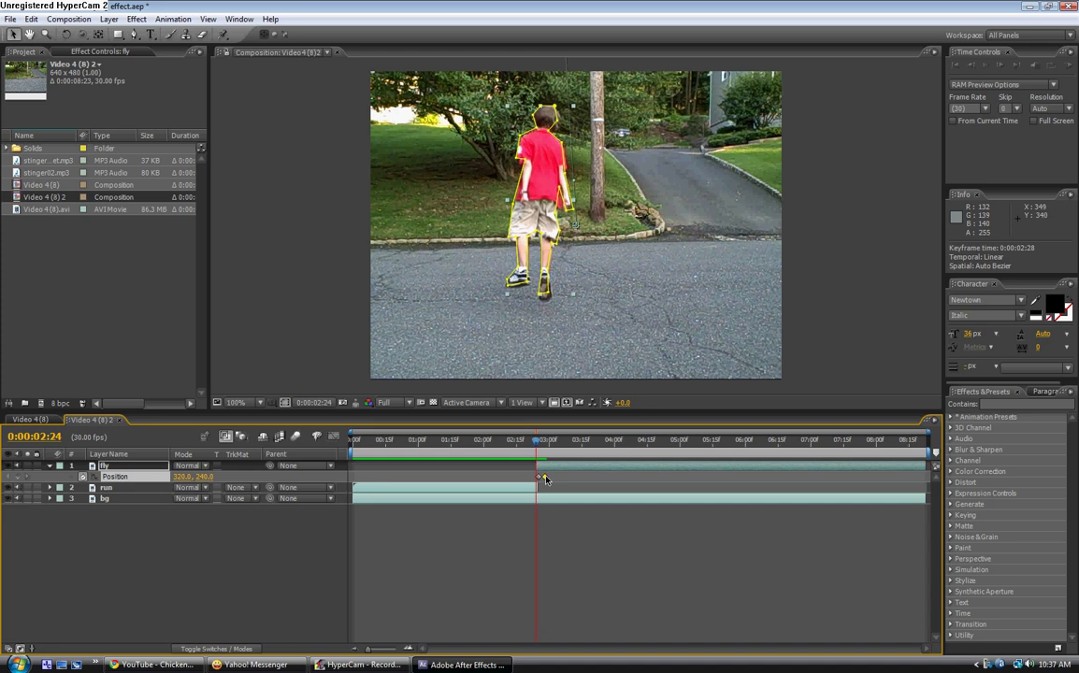
left_click_drag(547, 477, 585, 478)
left_click(544, 441)
mouse_move(546, 443)
left_mouse_down()
mouse_move(561, 442)
mouse_move(546, 443)
left_mouse_up()
left_click_drag(582, 479, 546, 478)
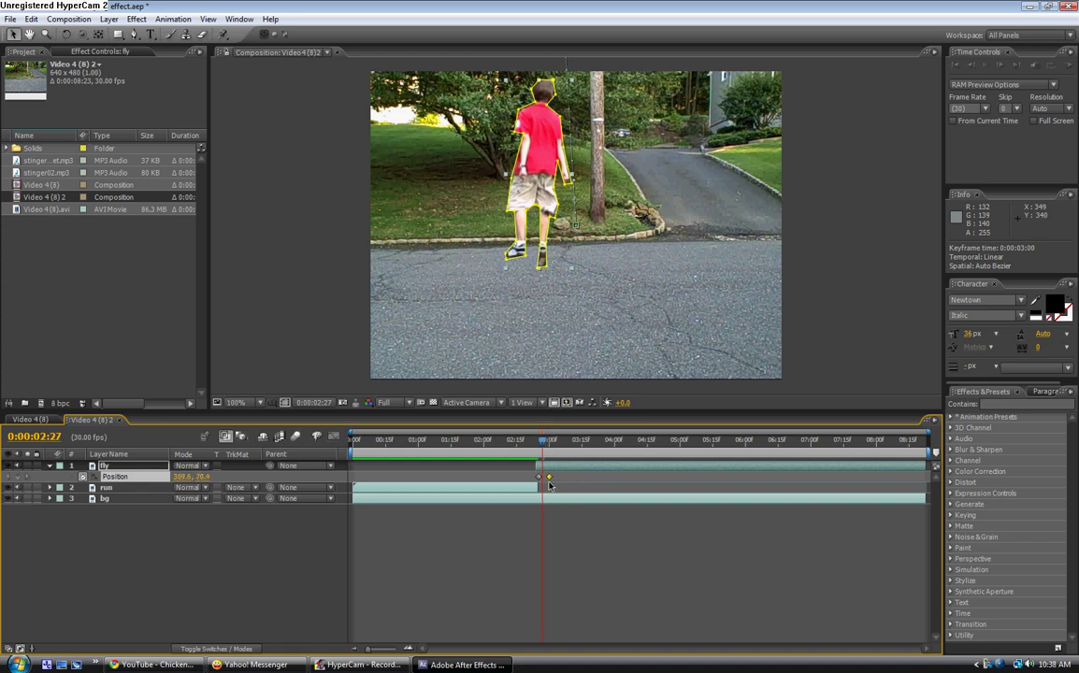
left_click(506, 444)
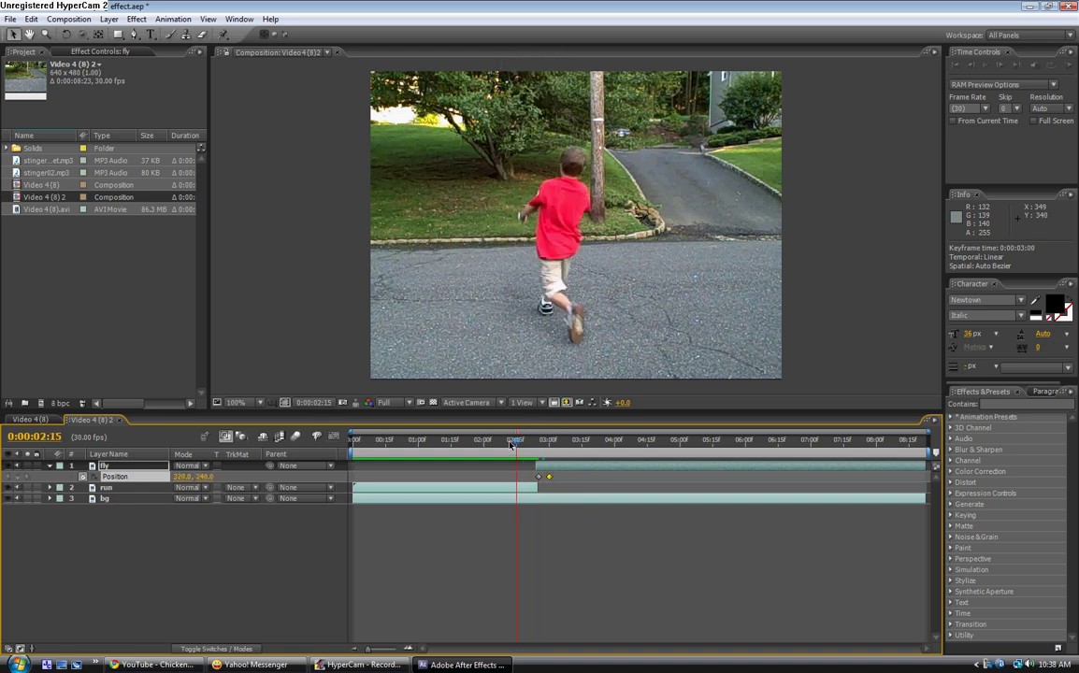
left_click_drag(506, 444, 535, 445)
left_click(51, 469)
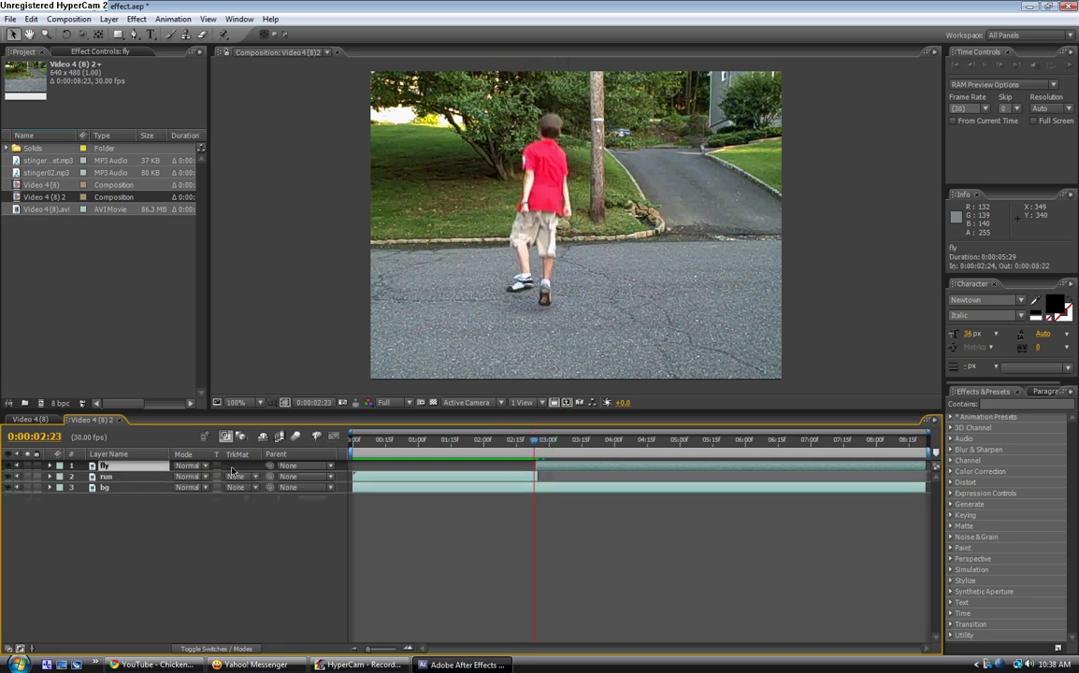
Step: Enable composition motion blur and scrub through the flight to check the blurred boy
key("F4")
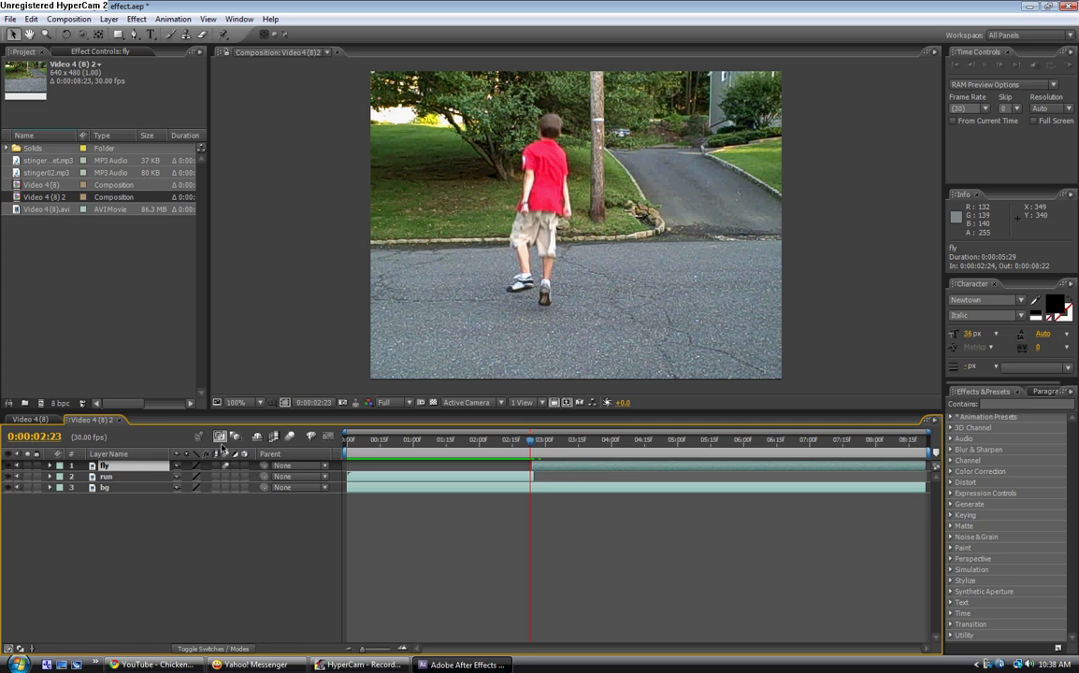
left_click(289, 437)
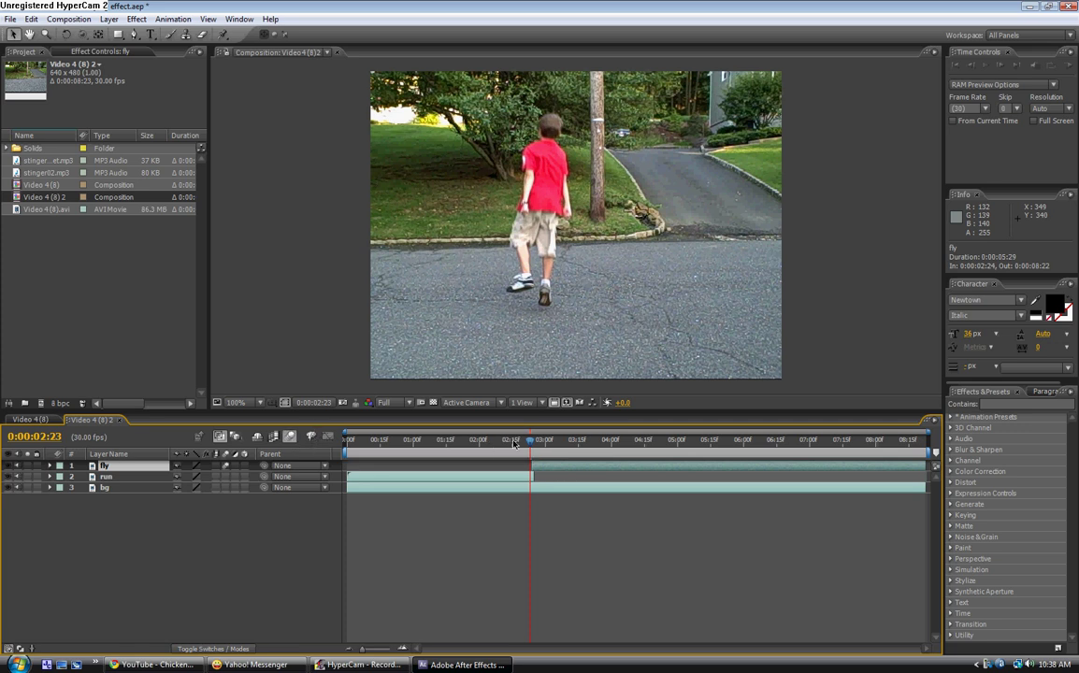
key("Page_Down")
key("Page_Down")
key("Page_Down")
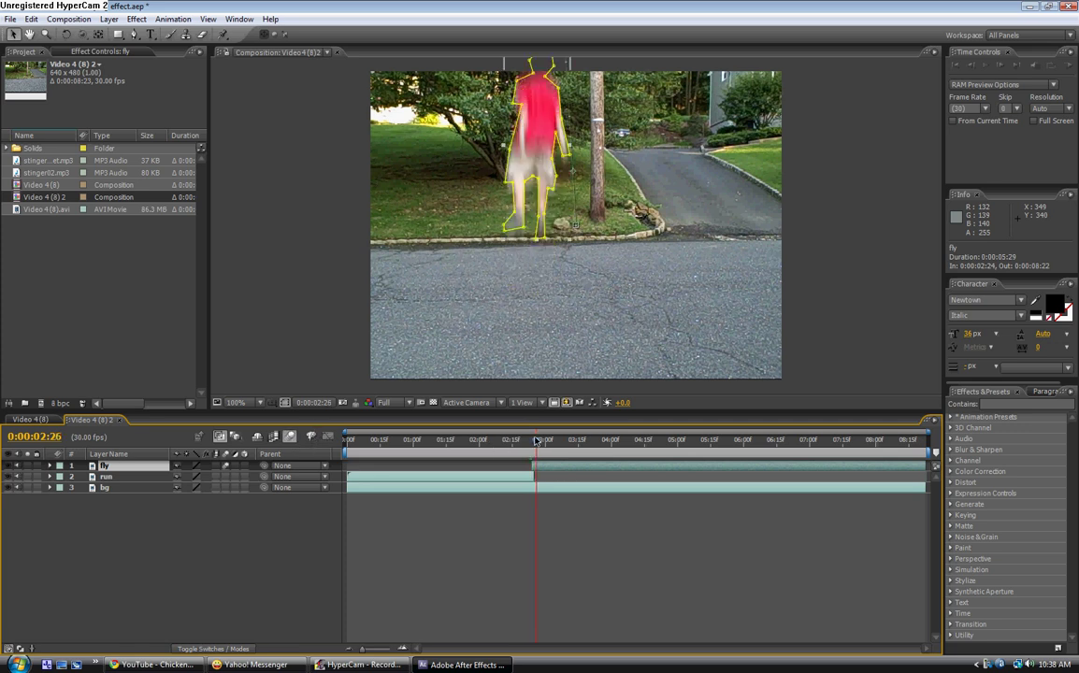
left_click(258, 272)
left_click_drag(539, 441, 562, 449)
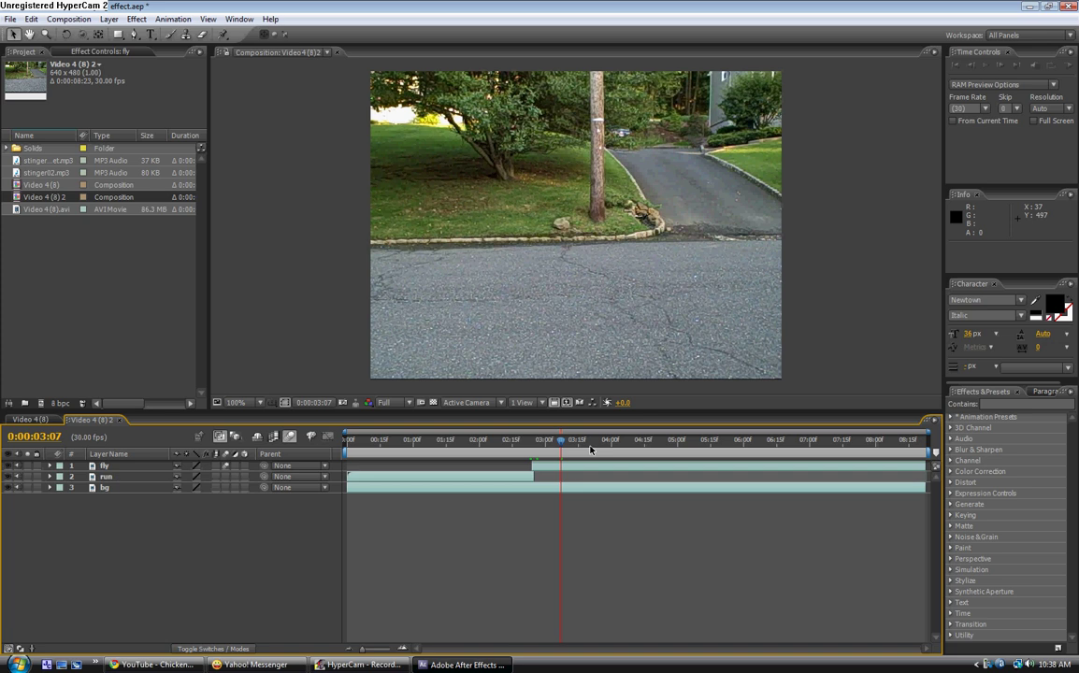
left_click_drag(562, 445, 540, 447)
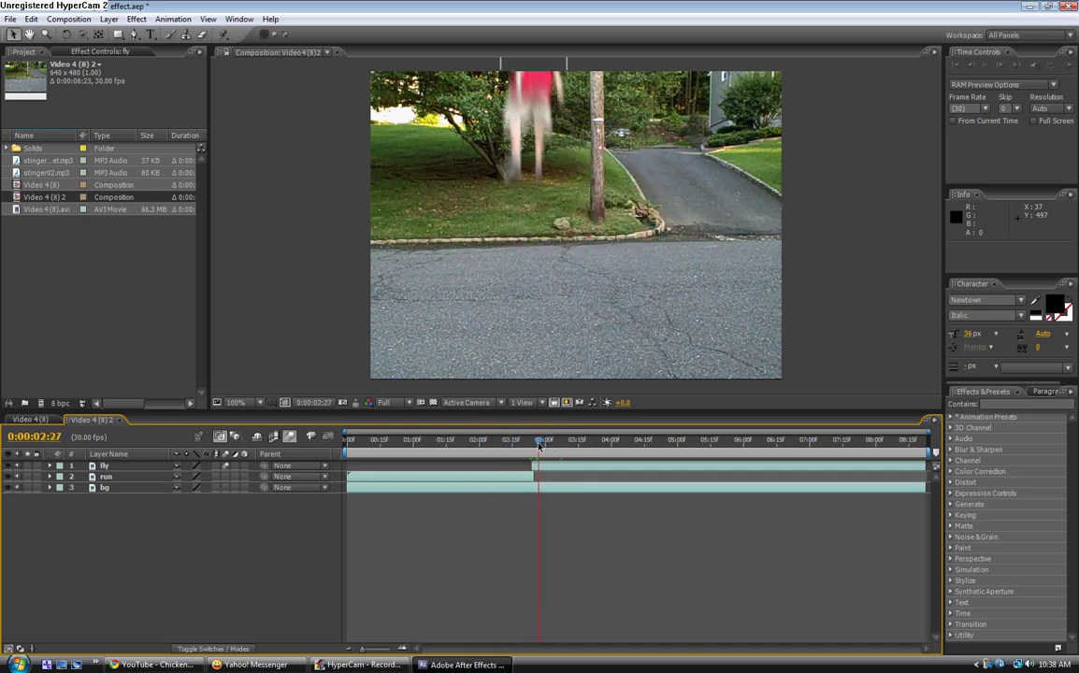
Step: Add a 640×480 tan solid, color A98C45, named Medium Gray-Orange Solid 2
left_click(108, 19)
mouse_move(126, 33)
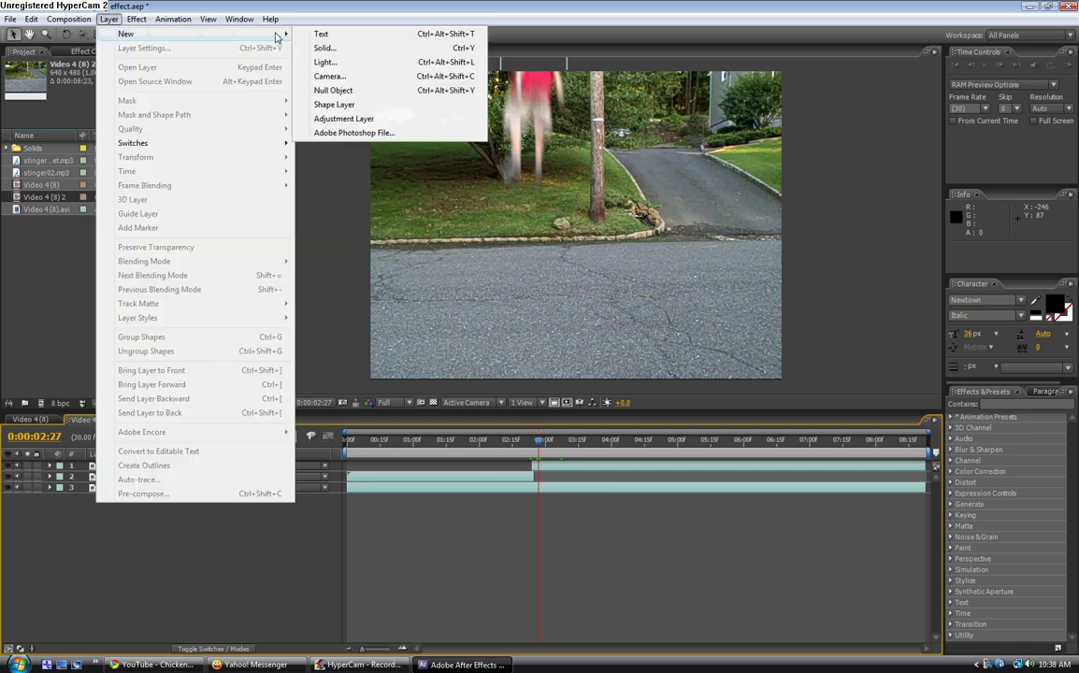
left_click(321, 47)
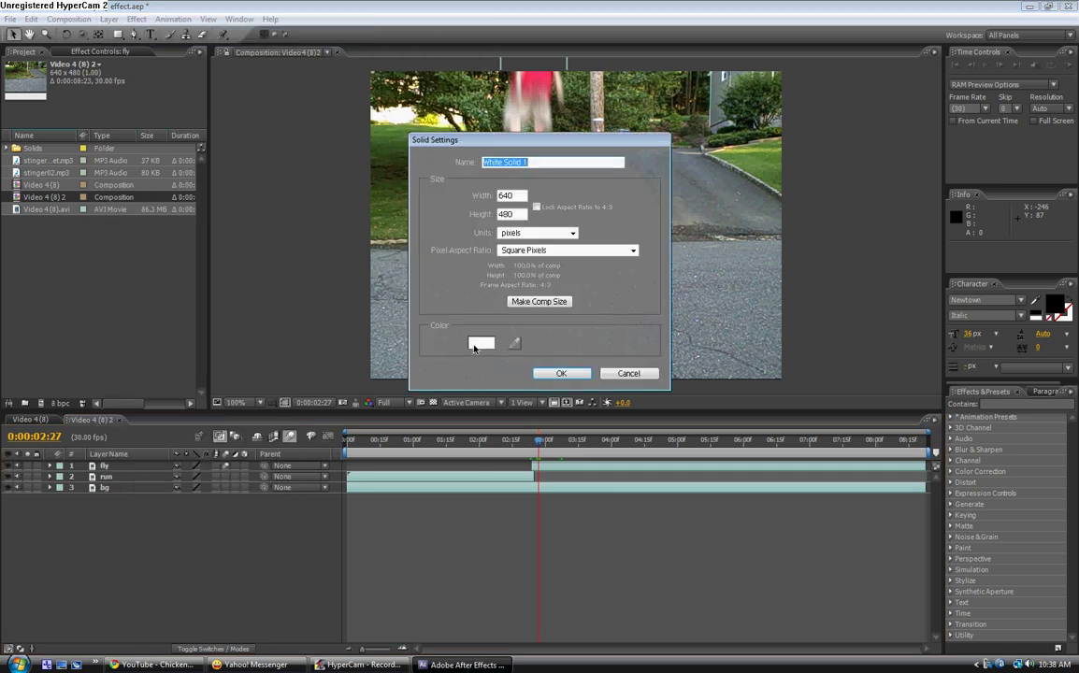
left_click(480, 343)
left_click(452, 440)
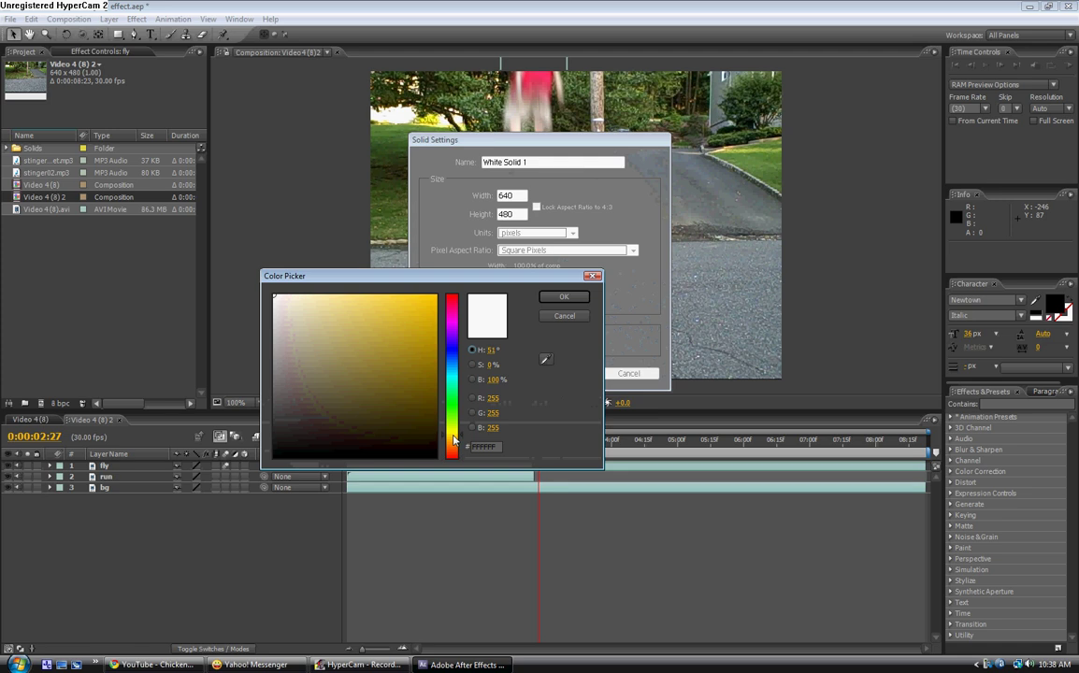
mouse_move(456, 440)
left_mouse_down()
mouse_move(455, 354)
mouse_move(459, 449)
left_mouse_up()
mouse_move(400, 317)
left_mouse_down()
mouse_move(470, 315)
mouse_move(409, 315)
mouse_move(369, 349)
left_mouse_up()
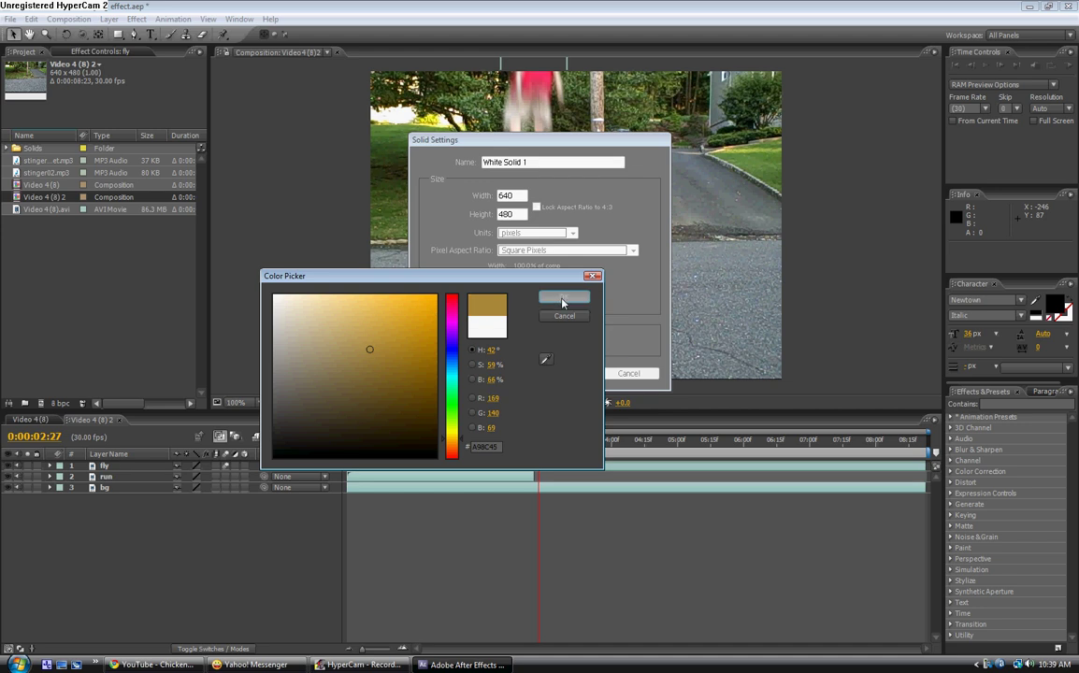
left_click(566, 297)
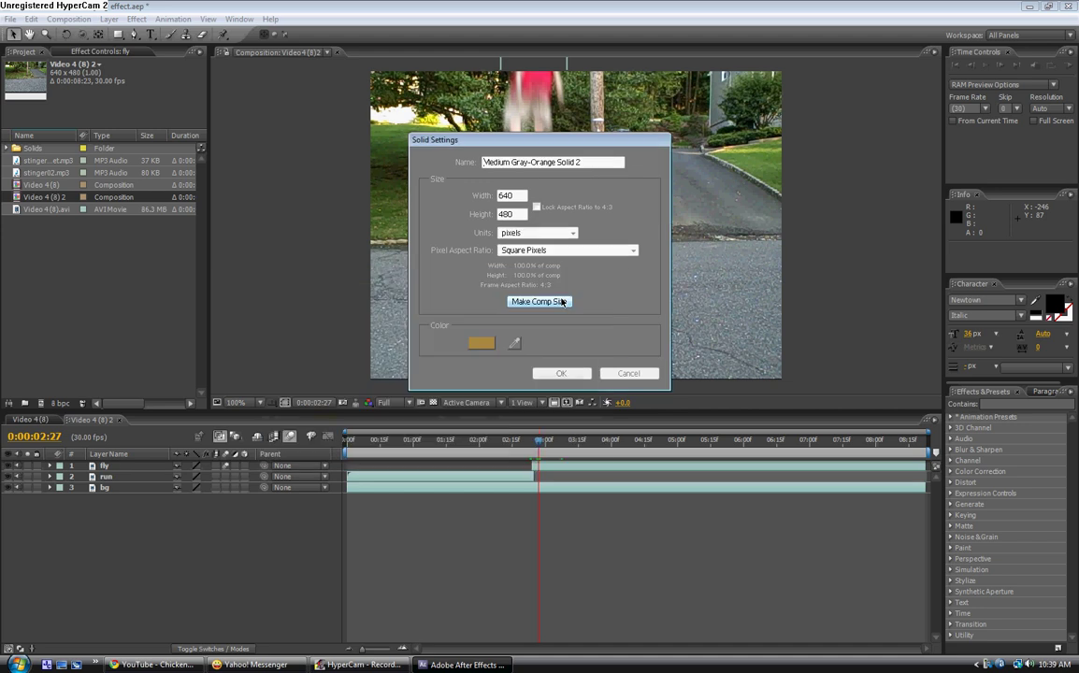
left_click(562, 377)
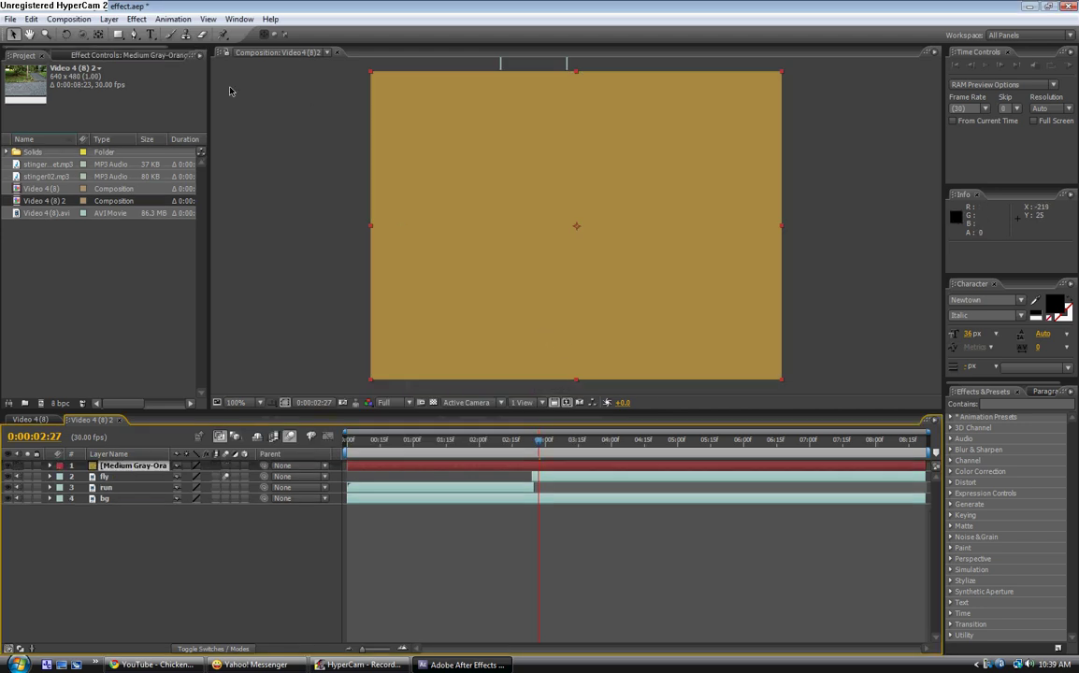
Step: Draw a large outer and a smaller inner elliptical mask on the solid, with Mask 2 set to Subtract
left_click_drag(118, 34, 161, 63)
left_click_drag(391, 128, 767, 351)
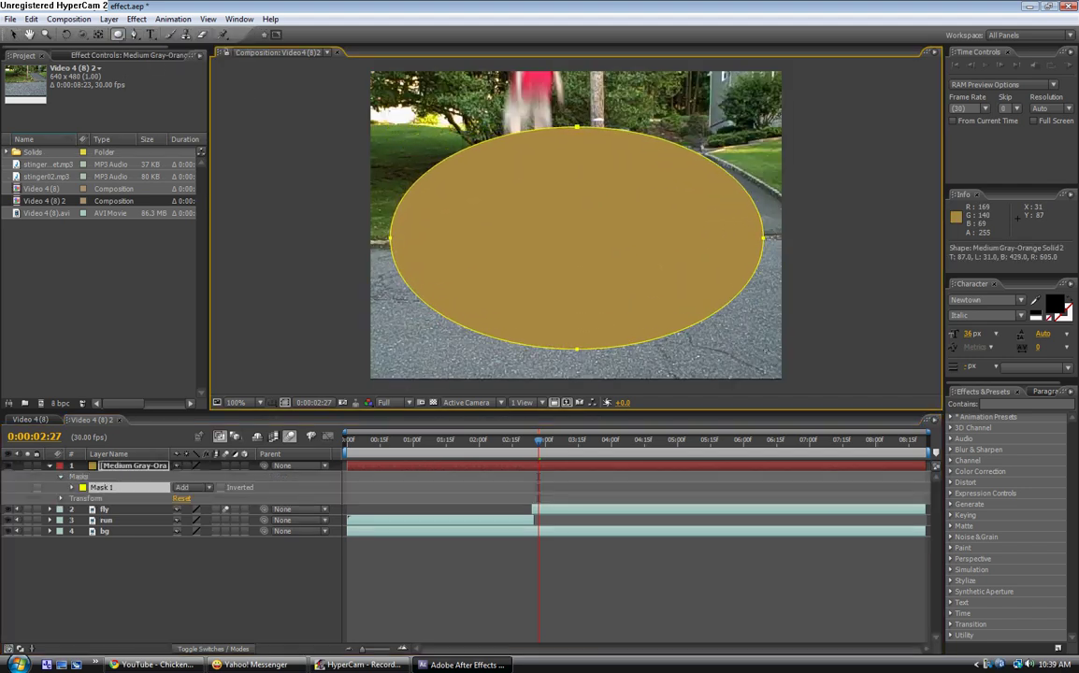
left_click_drag(461, 180, 698, 301)
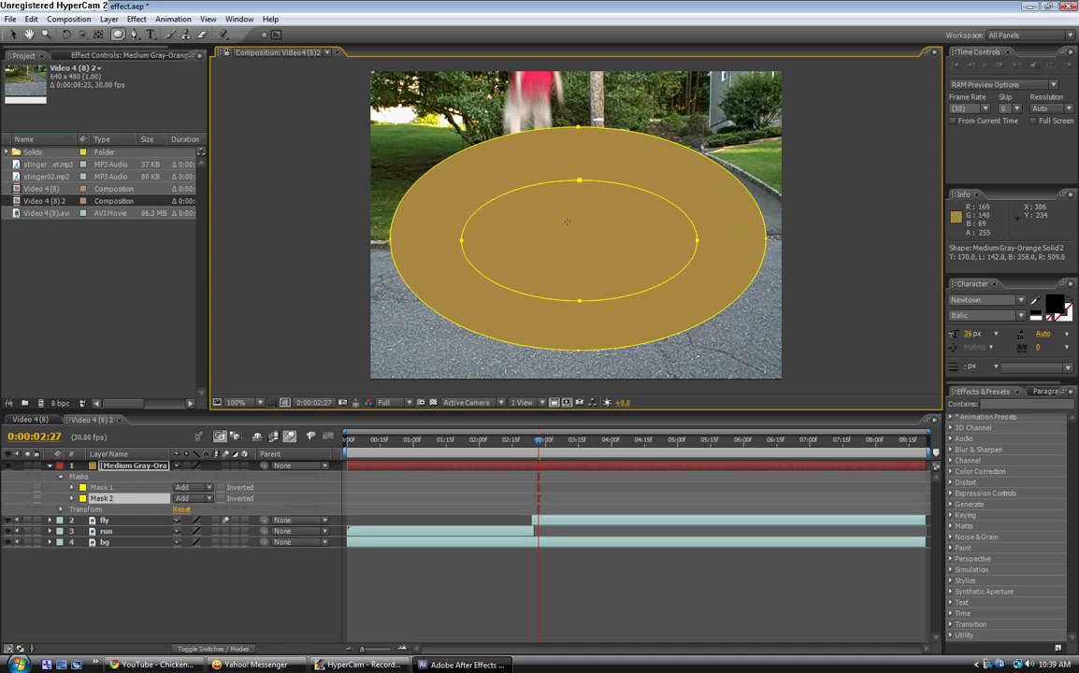
left_click(13, 34)
left_click(192, 499)
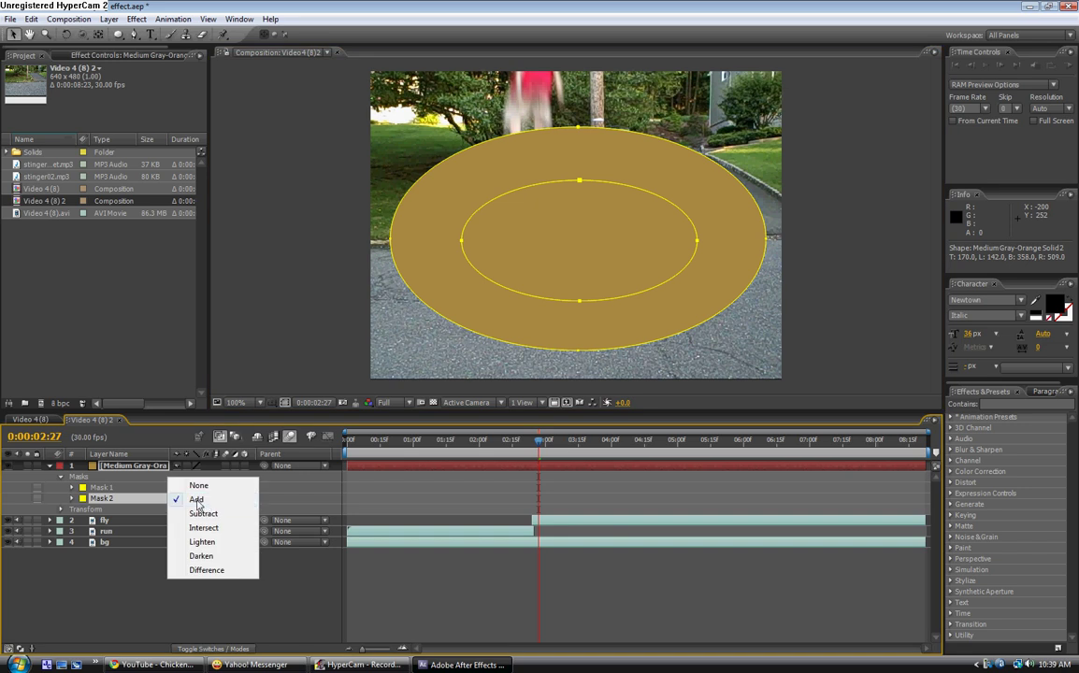
left_click(213, 514)
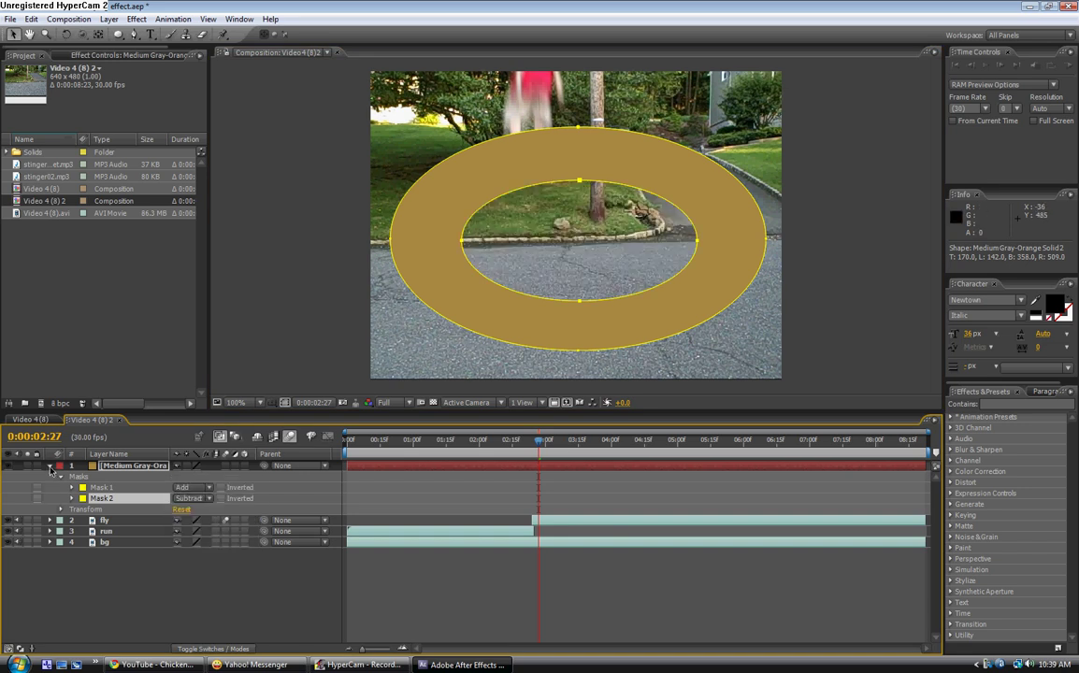
left_click(50, 468)
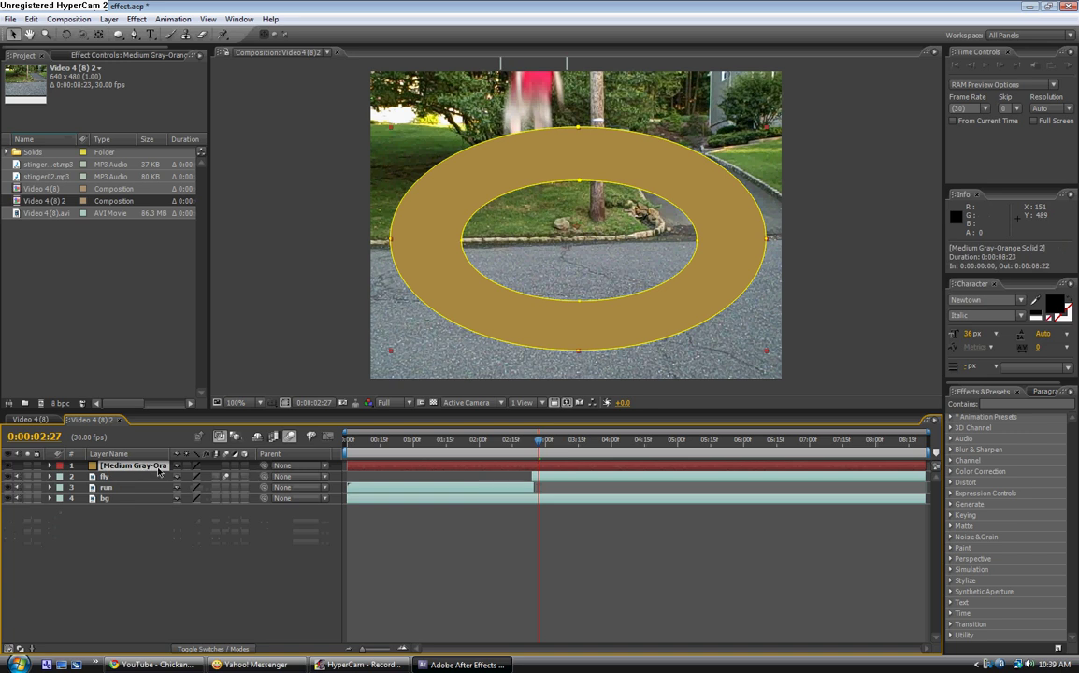
Step: Make the ring solid a 3D layer and rename it dust
left_click(245, 467)
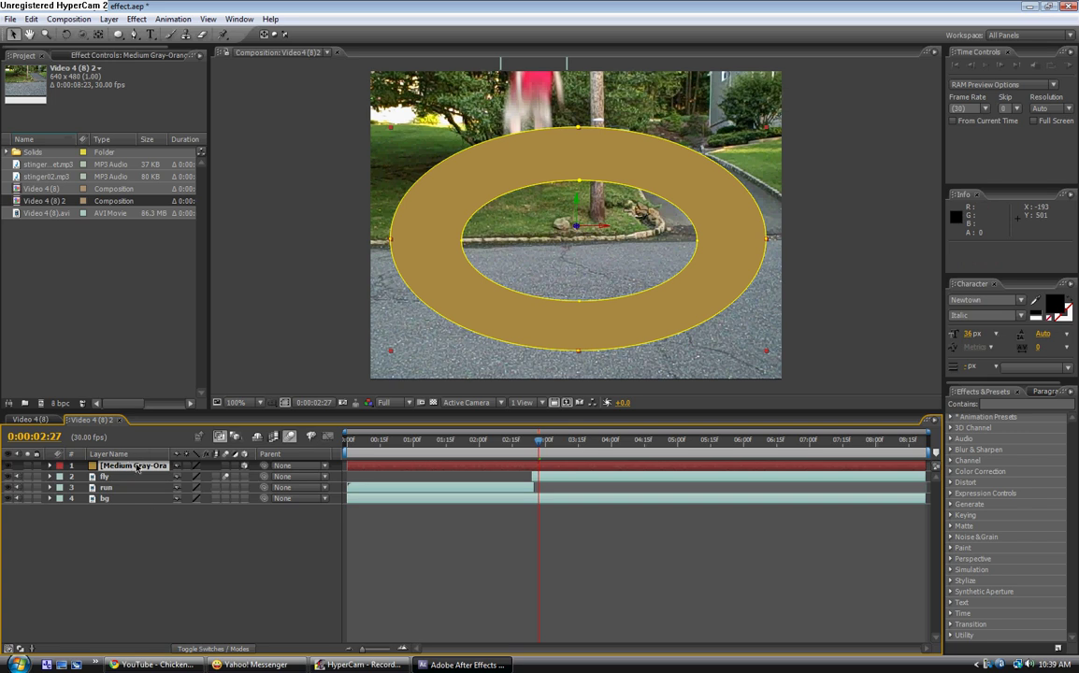
key("Return")
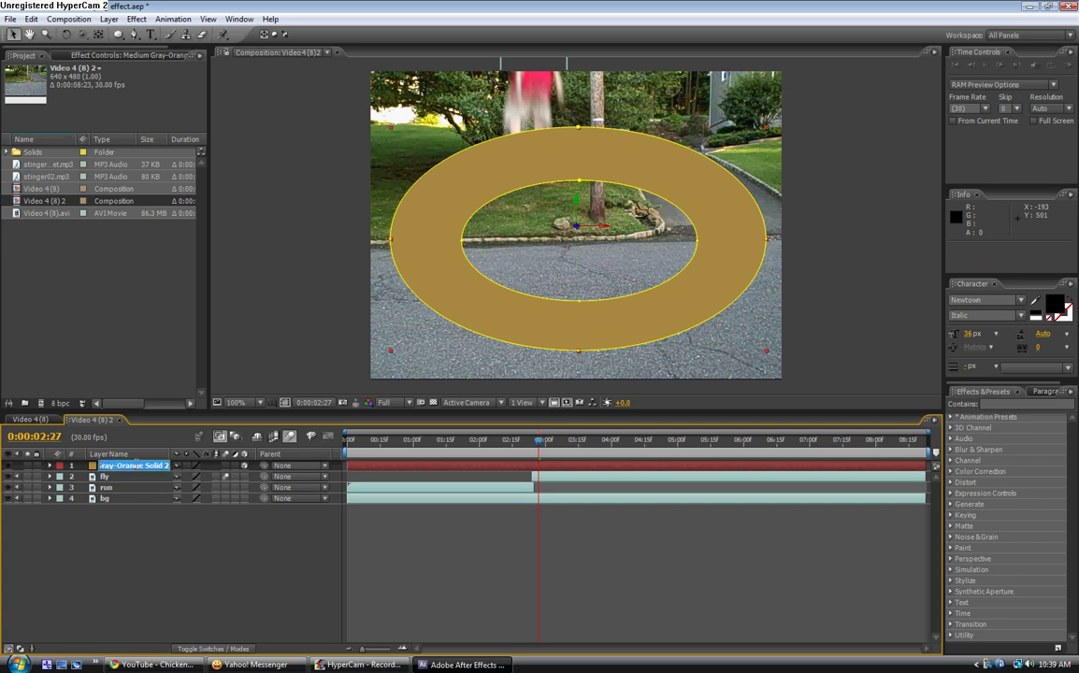
type("dust")
key("Return")
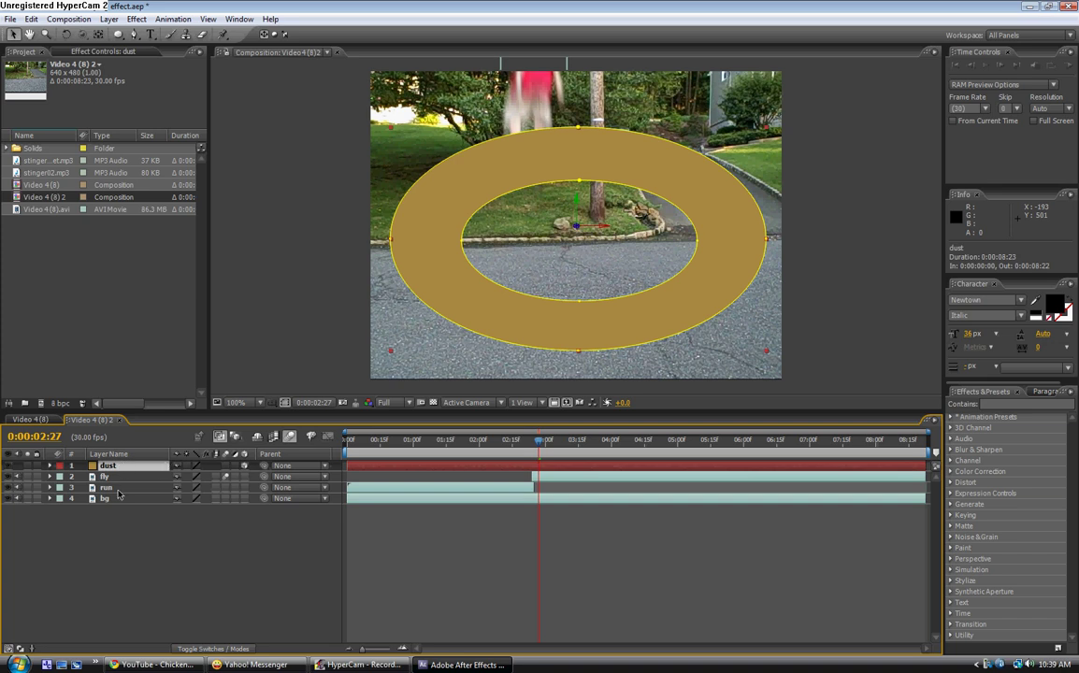
Step: Tilt the dust ring flat and position it under the boy's feet at 0:00:02:23
left_click(67, 37)
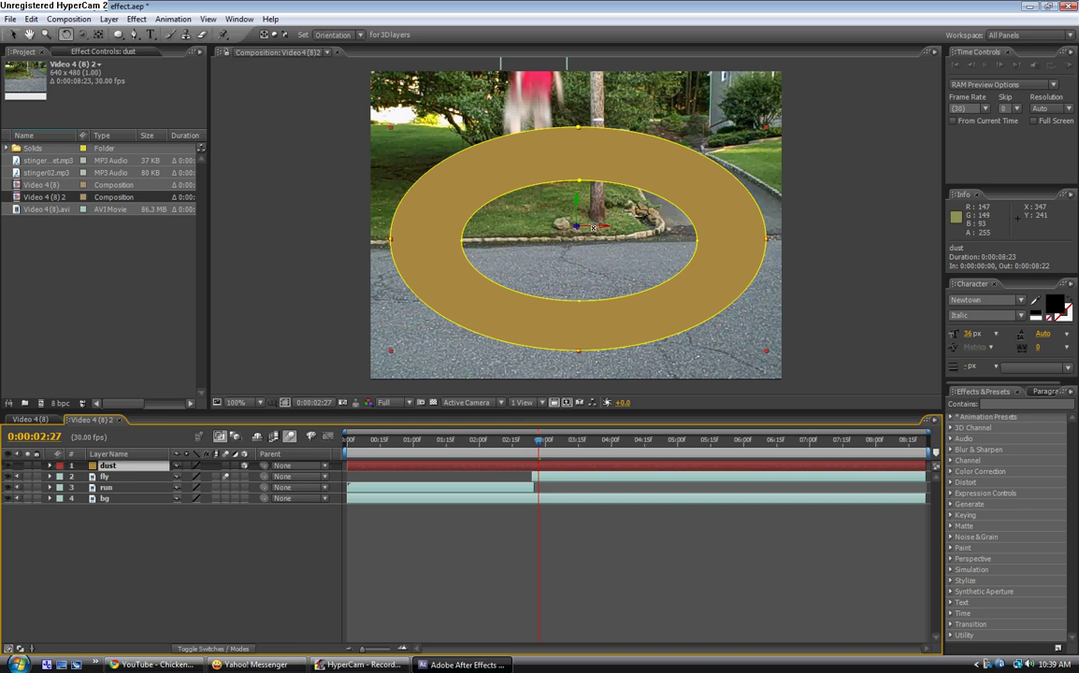
left_click_drag(591, 227, 589, 182)
left_click(13, 33)
left_click_drag(579, 213, 579, 286)
left_click_drag(540, 446, 532, 444)
left_click_drag(630, 321, 609, 329)
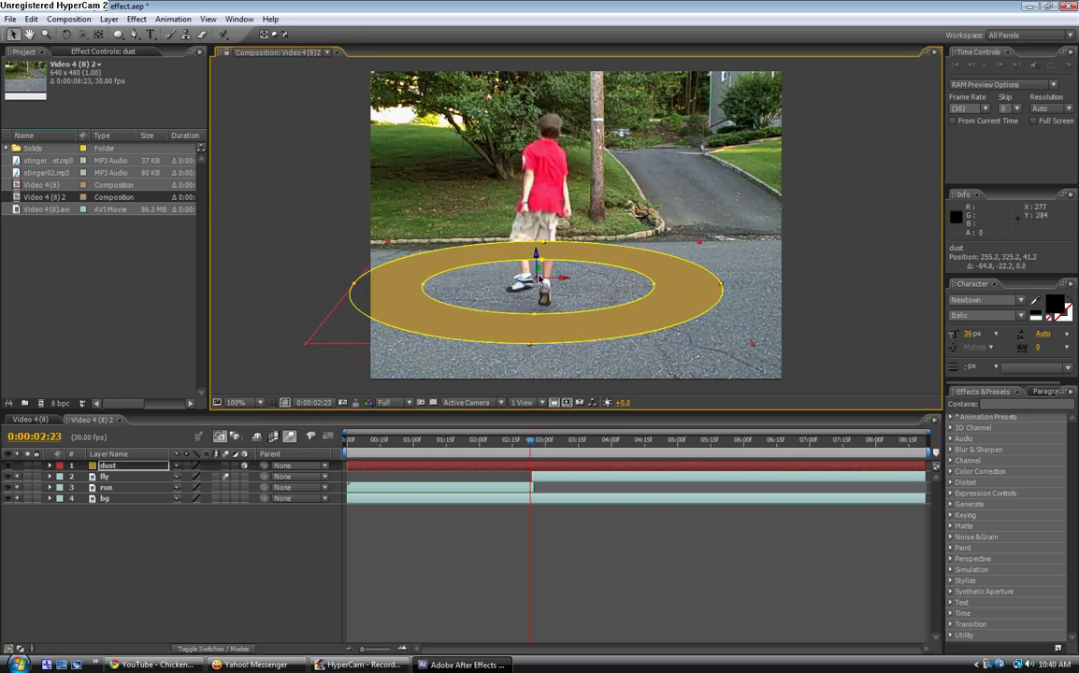
Step: Go to 0:00:02:25 and reveal the feather settings of the dust layer's masks
left_click(533, 443)
left_click_drag(534, 443, 536, 443)
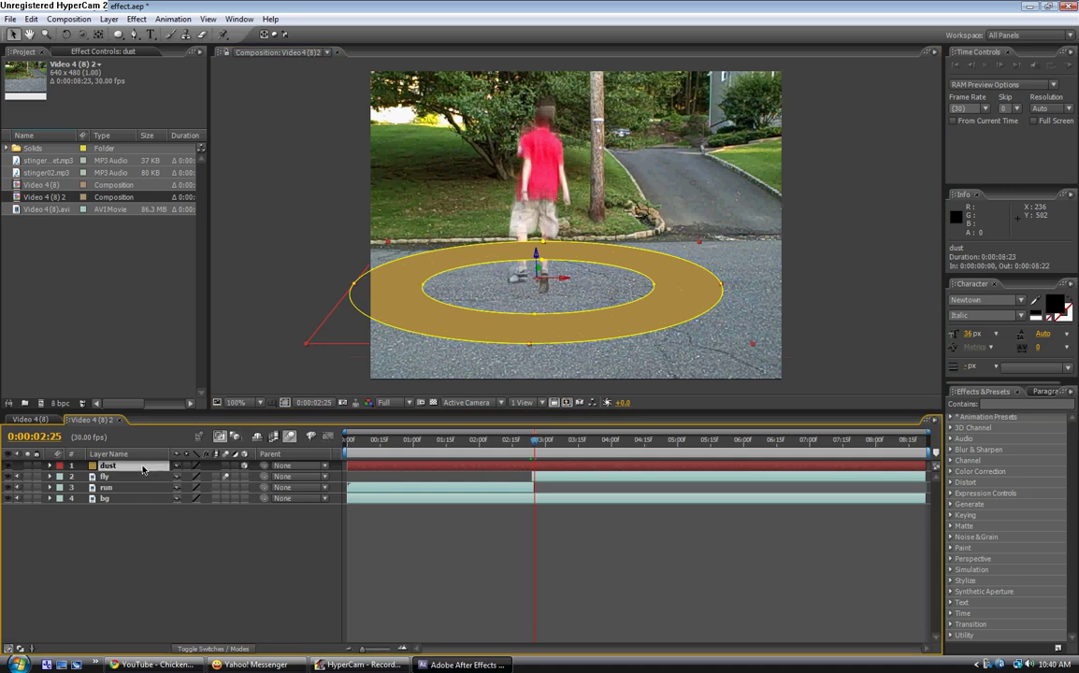
key("m")
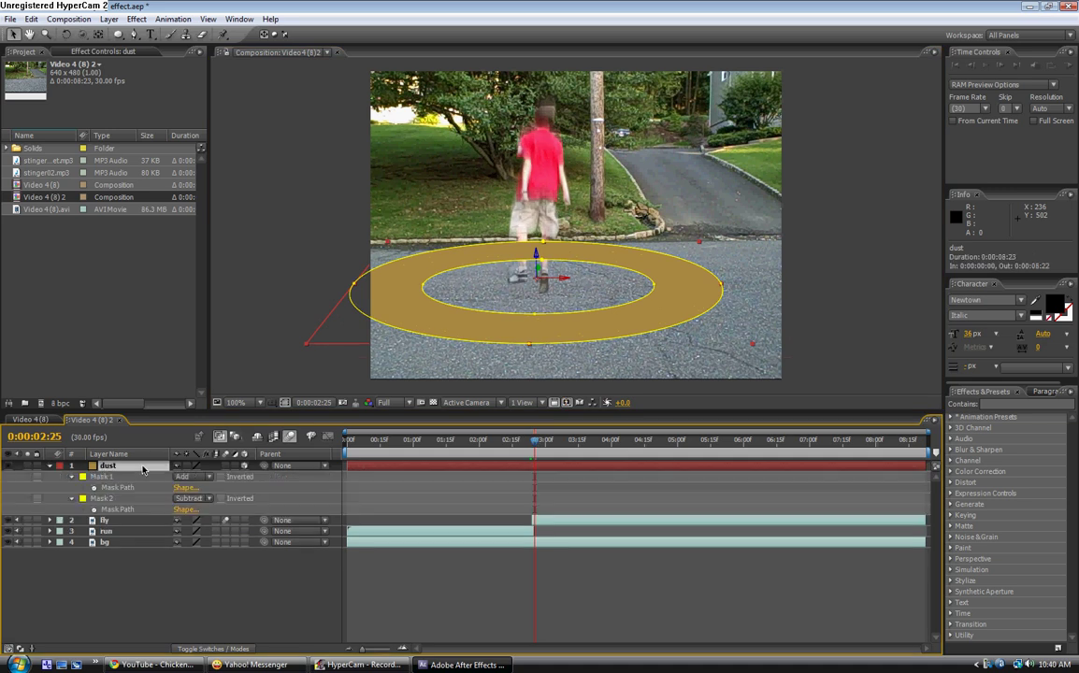
key("m")
key("f")
Step: Set Mask 1 Feather to 96 px and Mask 2 Feather to 130 px
left_click(94, 488)
left_click_drag(192, 487, 251, 487)
left_click(93, 510)
left_click_drag(192, 510, 278, 506)
left_click(289, 295)
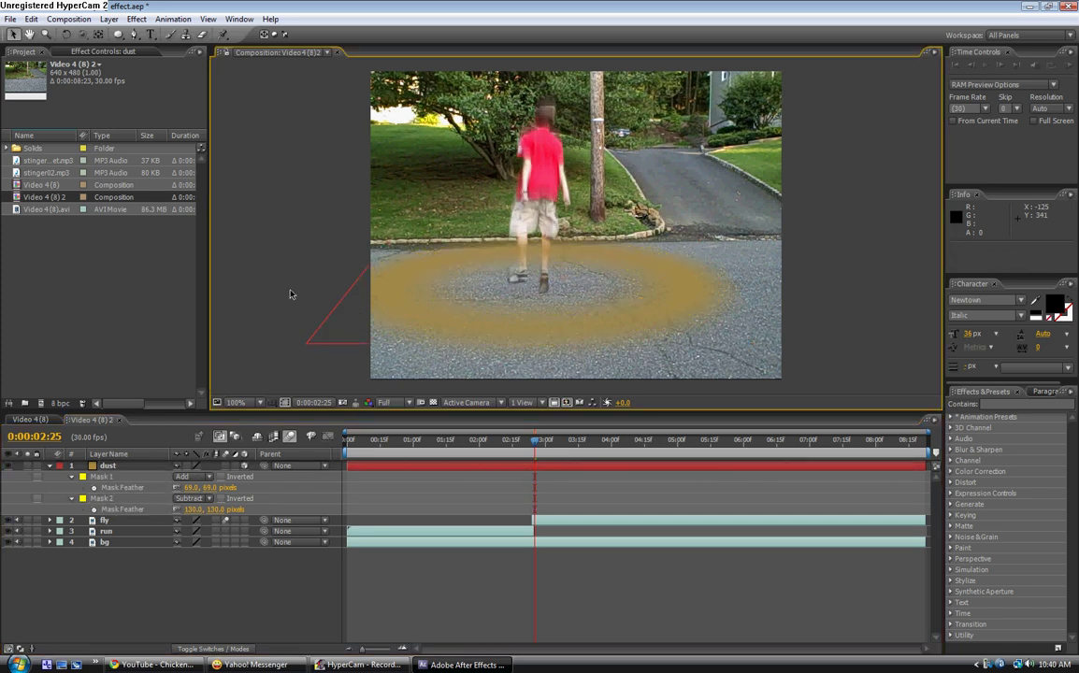
left_click_drag(200, 487, 229, 487)
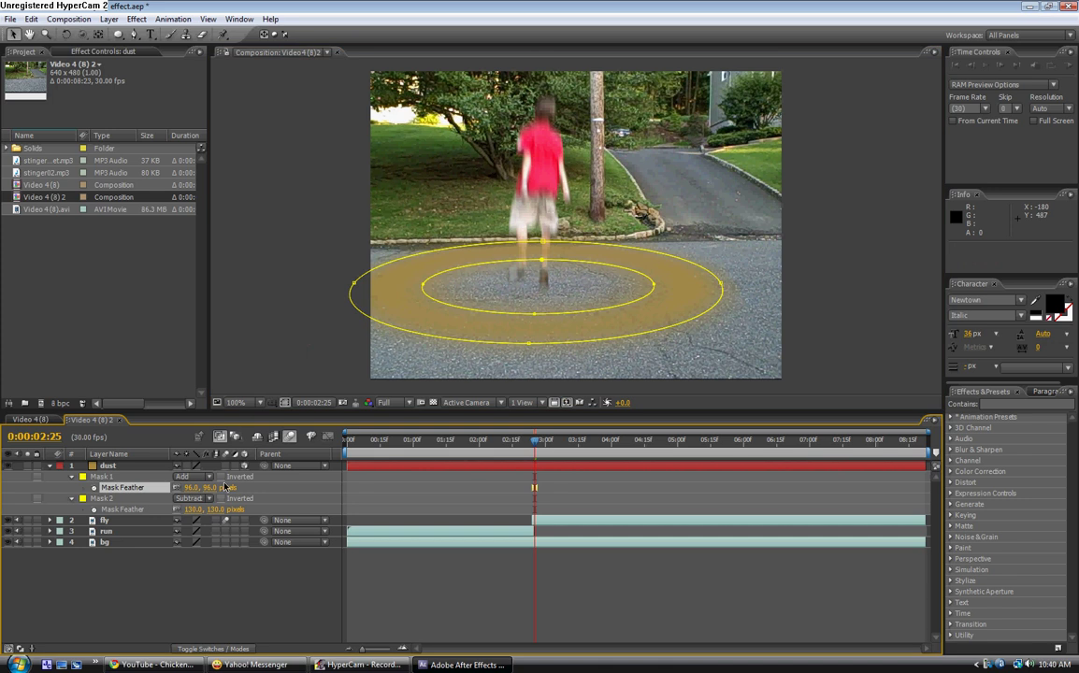
left_click(258, 303)
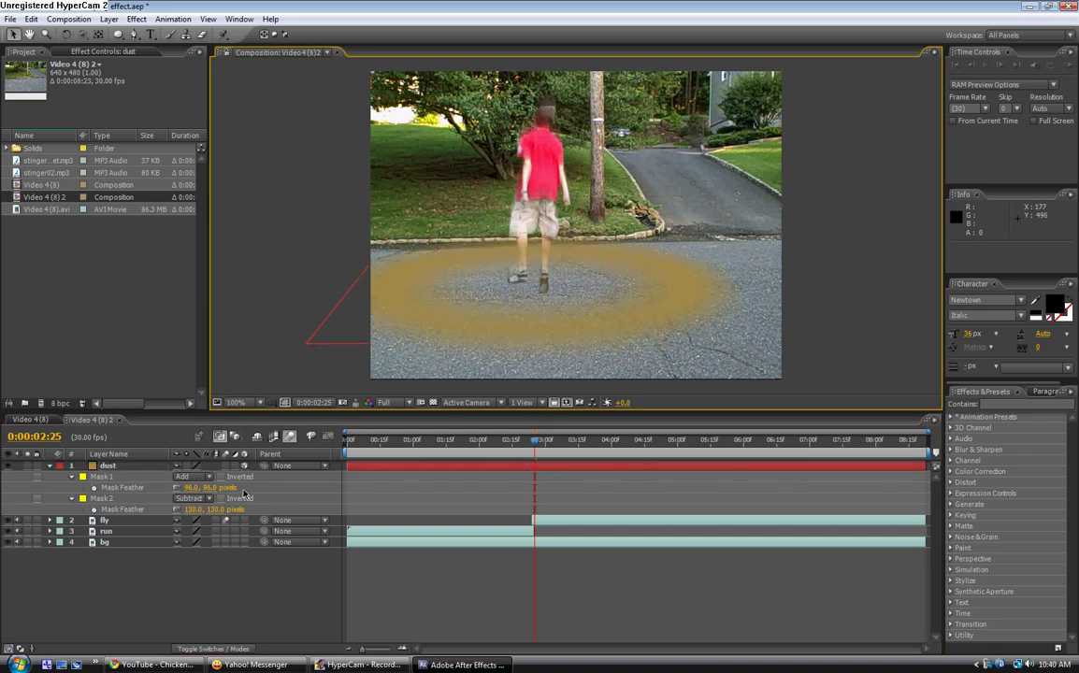
left_click(110, 467)
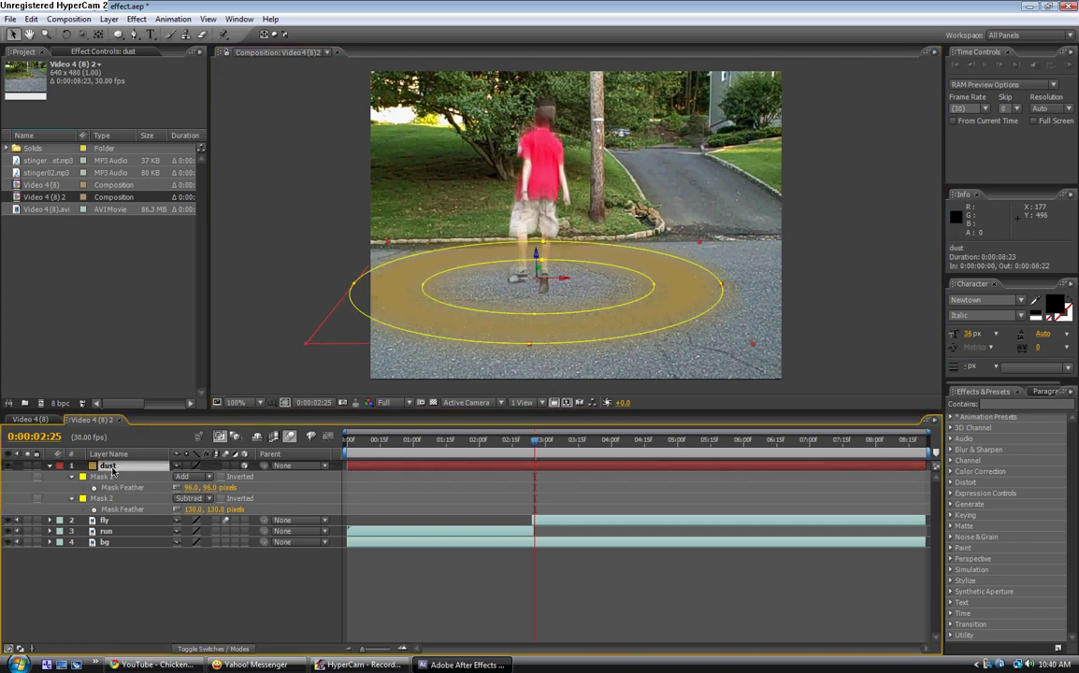
Step: Reveal the dust masks' properties and check the takeoff frame, reselecting the dust layer
key("m")
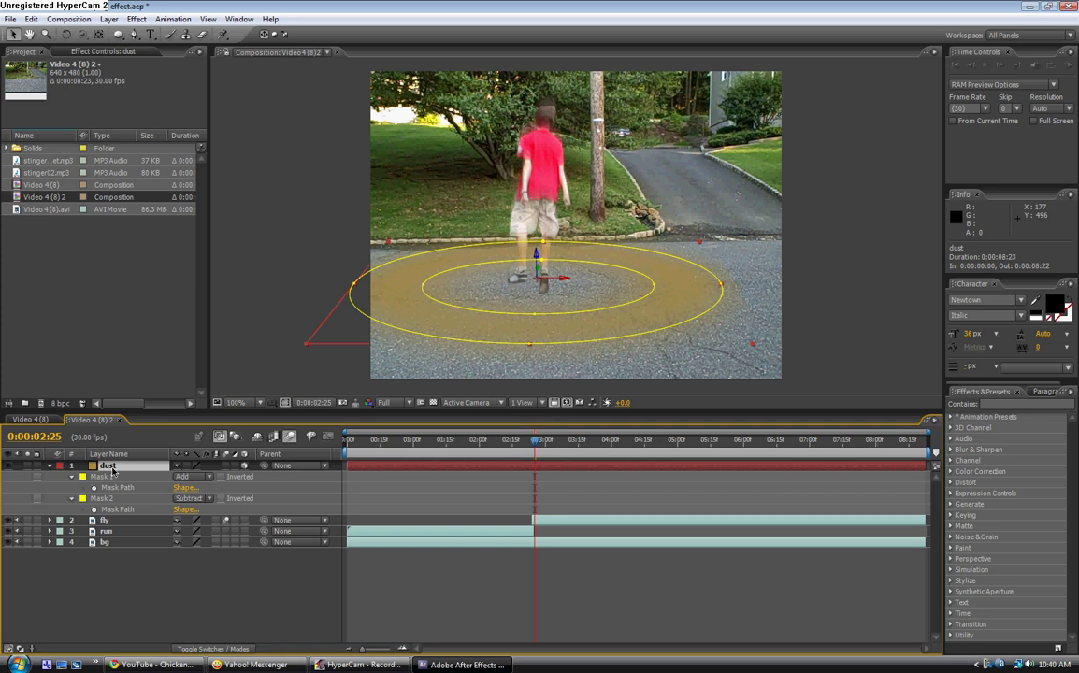
key("m")
key("m")
key("m")
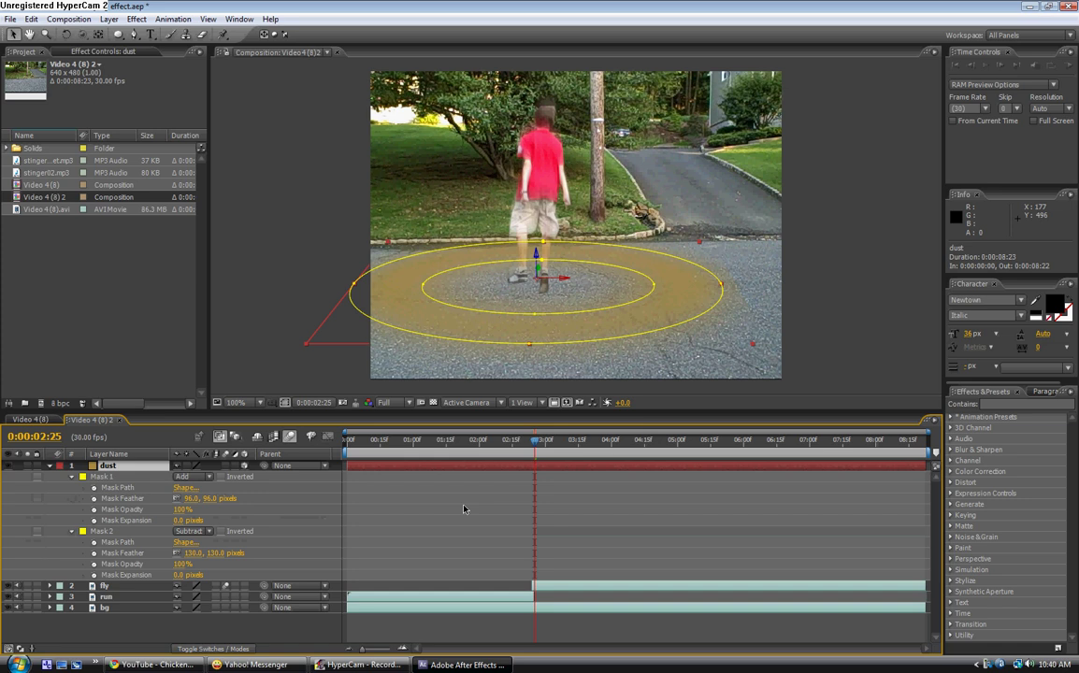
key("Page_Up")
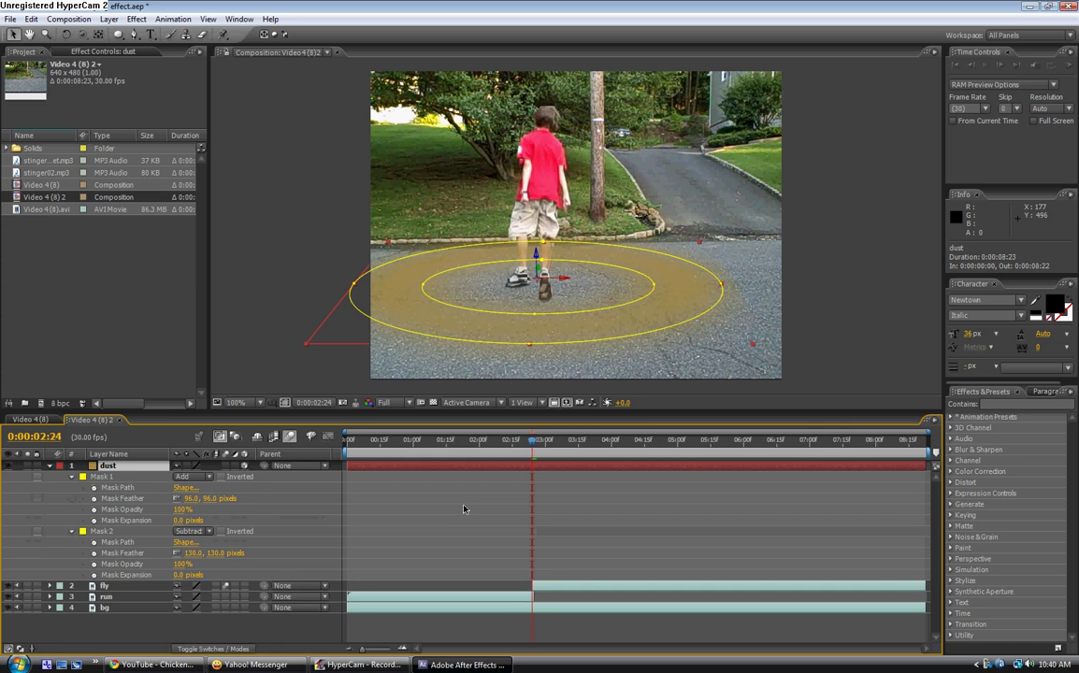
key("Page_Down")
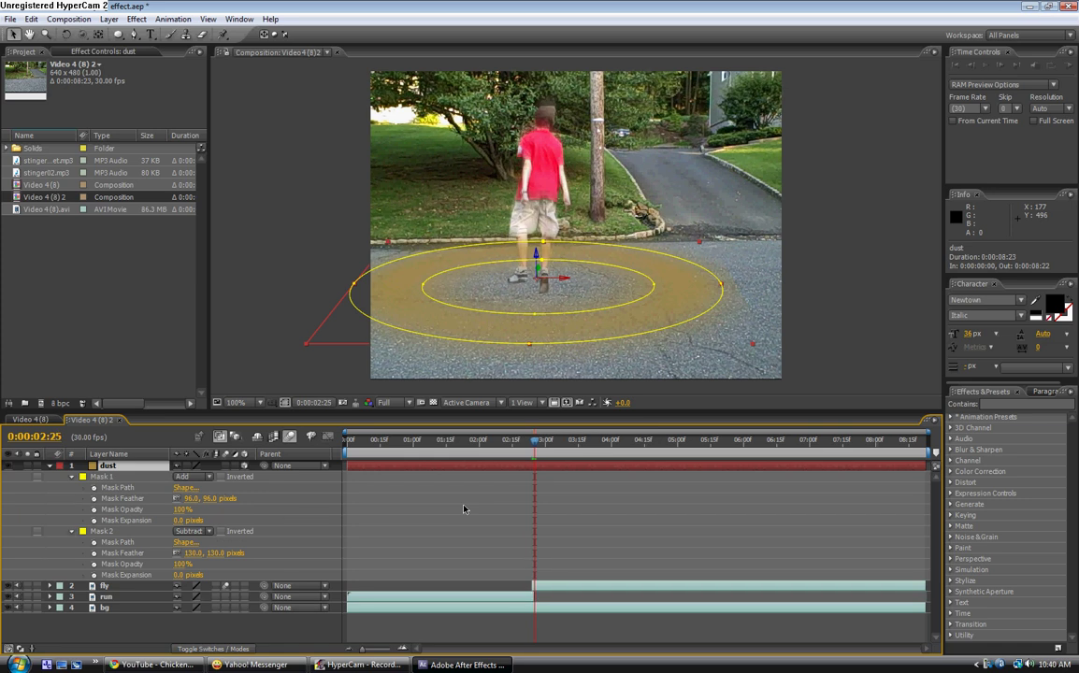
left_click(117, 588)
left_click(113, 467)
Step: Trim the dust layer to start at 0:00:02:25 and end at 0:00:03:09
key("alt+bracketleft")
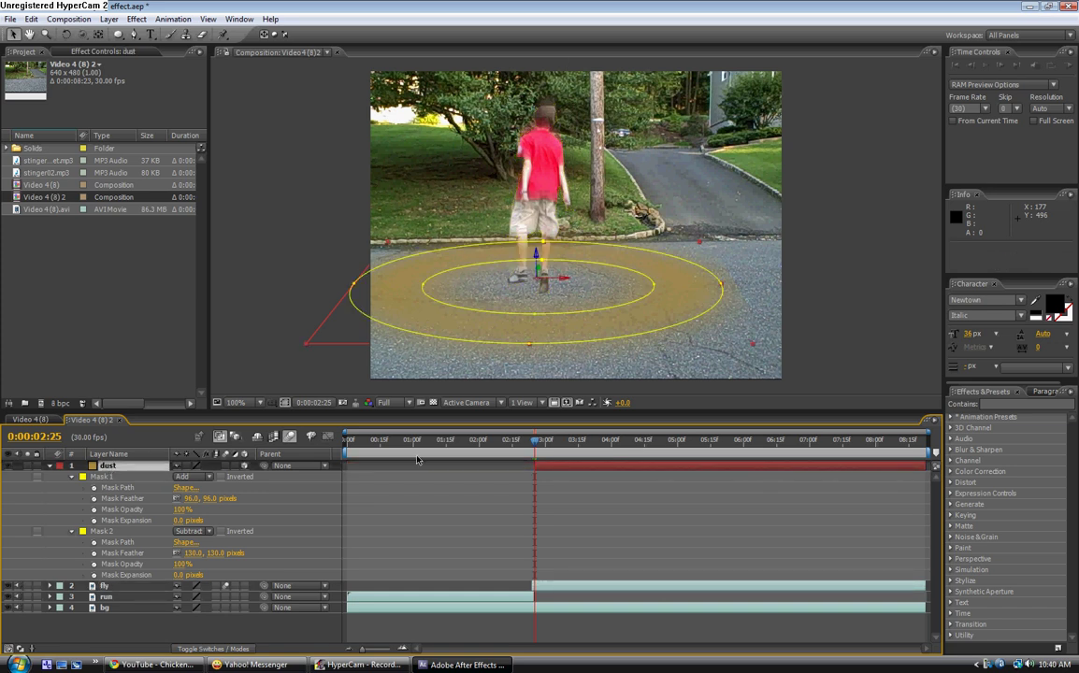
mouse_move(536, 446)
left_mouse_down()
mouse_move(498, 440)
mouse_move(549, 441)
mouse_move(535, 441)
left_mouse_up()
key("space")
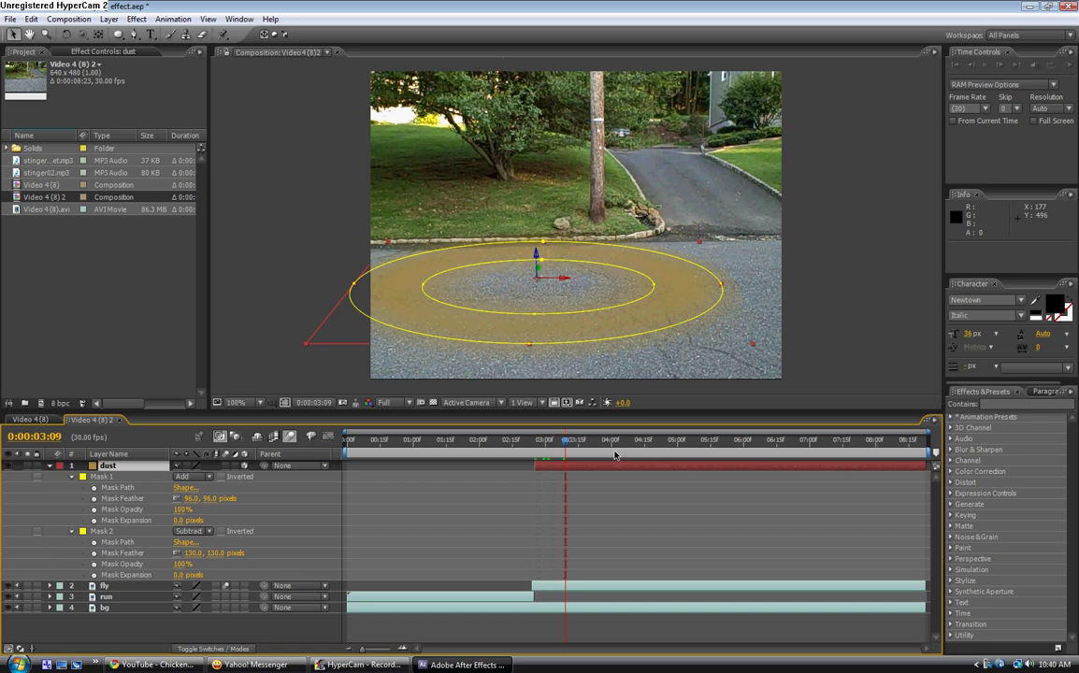
key("alt+bracketright")
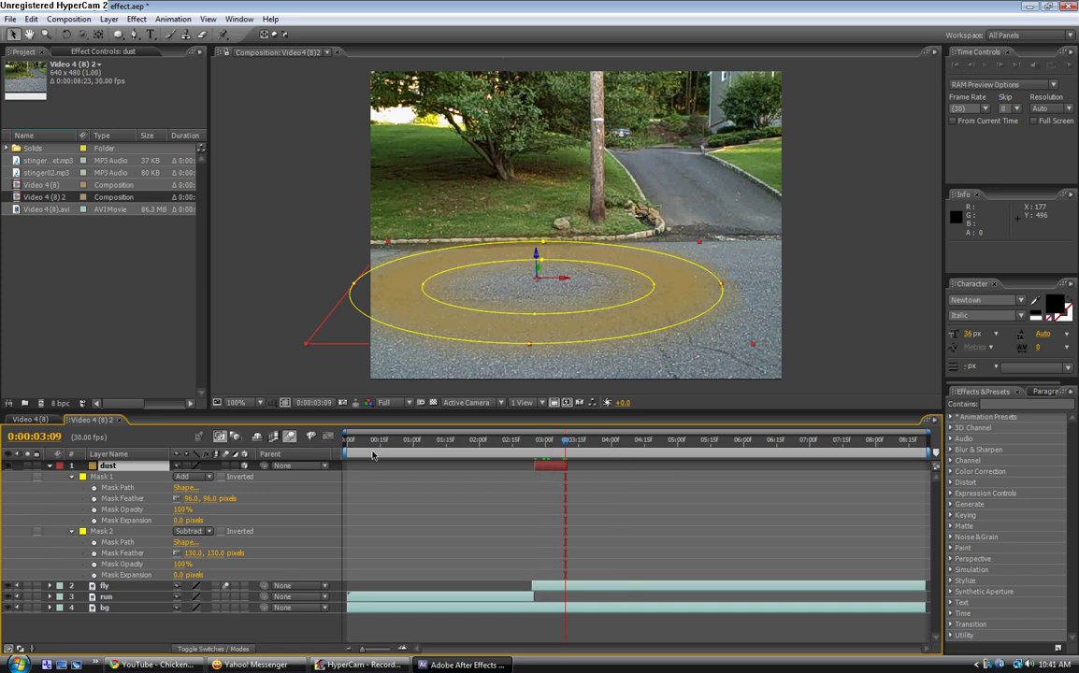
left_click_drag(509, 444, 535, 446)
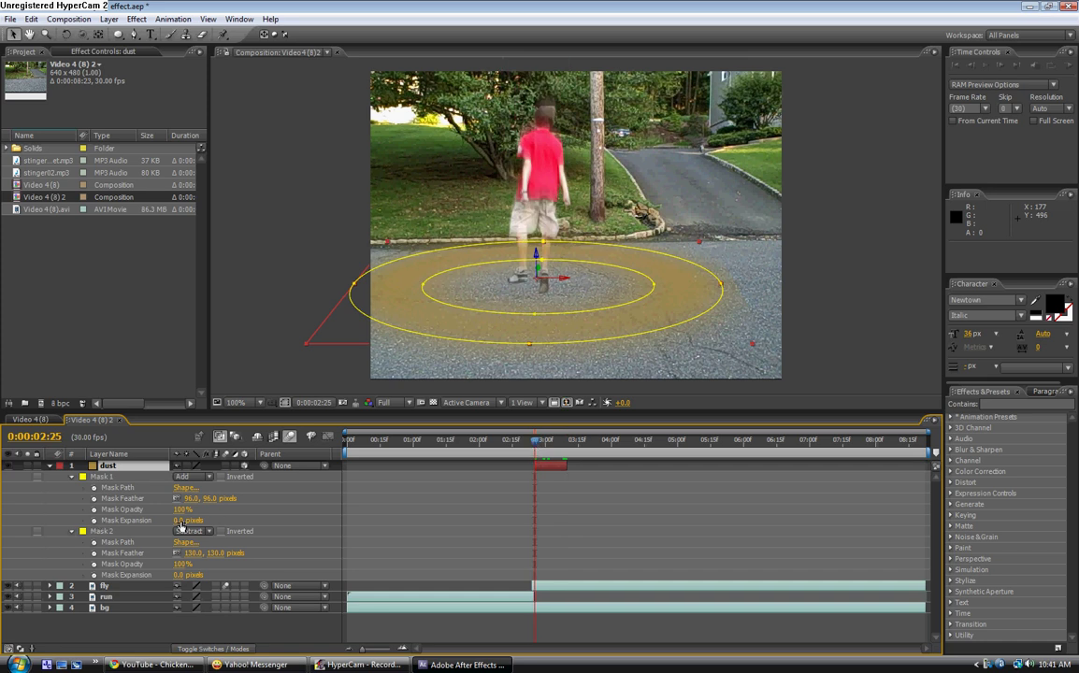
Step: Keyframe Mask 1 expansion at -151 and Mask 2 at -45 pixels at takeoff
left_click_drag(181, 526, 90, 520)
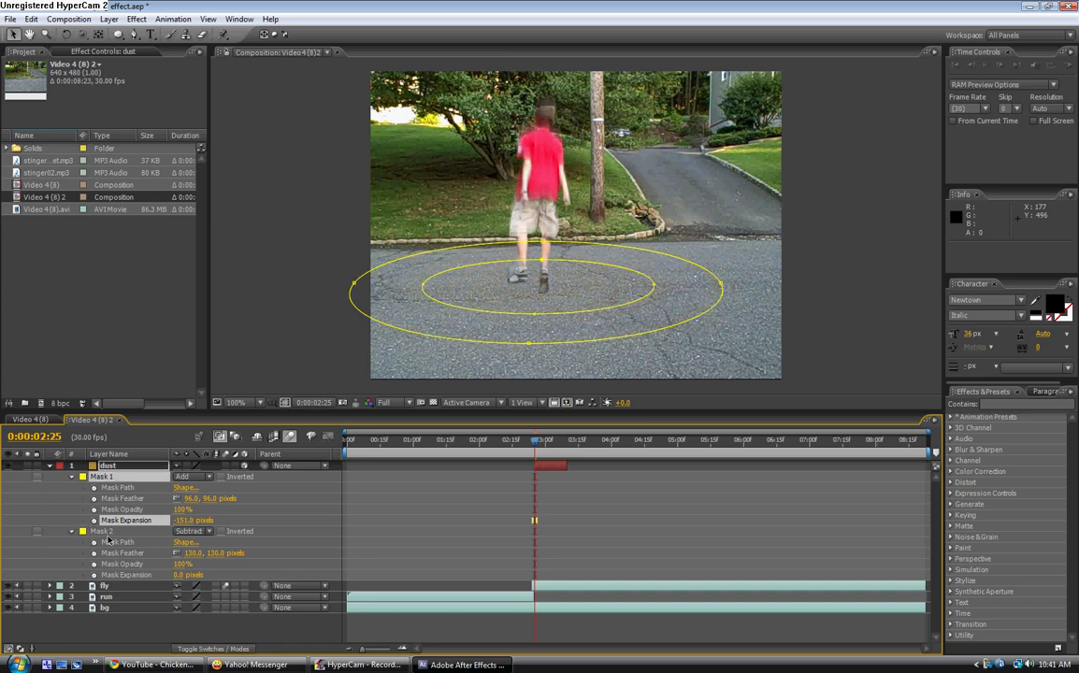
left_click(94, 574)
left_click_drag(190, 574, 106, 575)
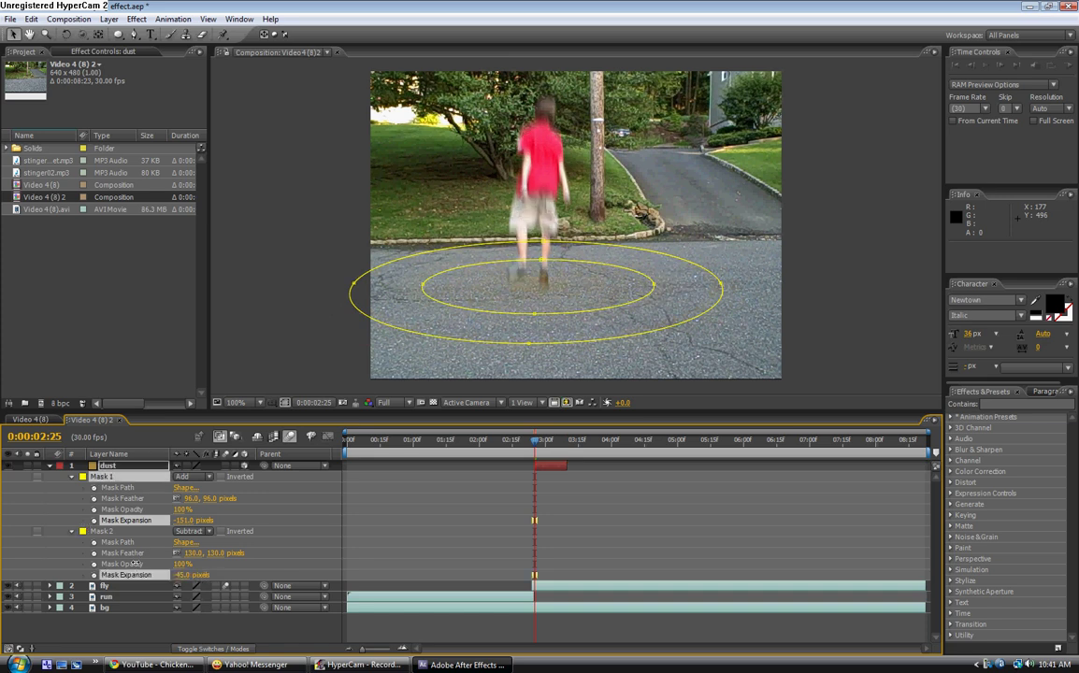
left_click(101, 574)
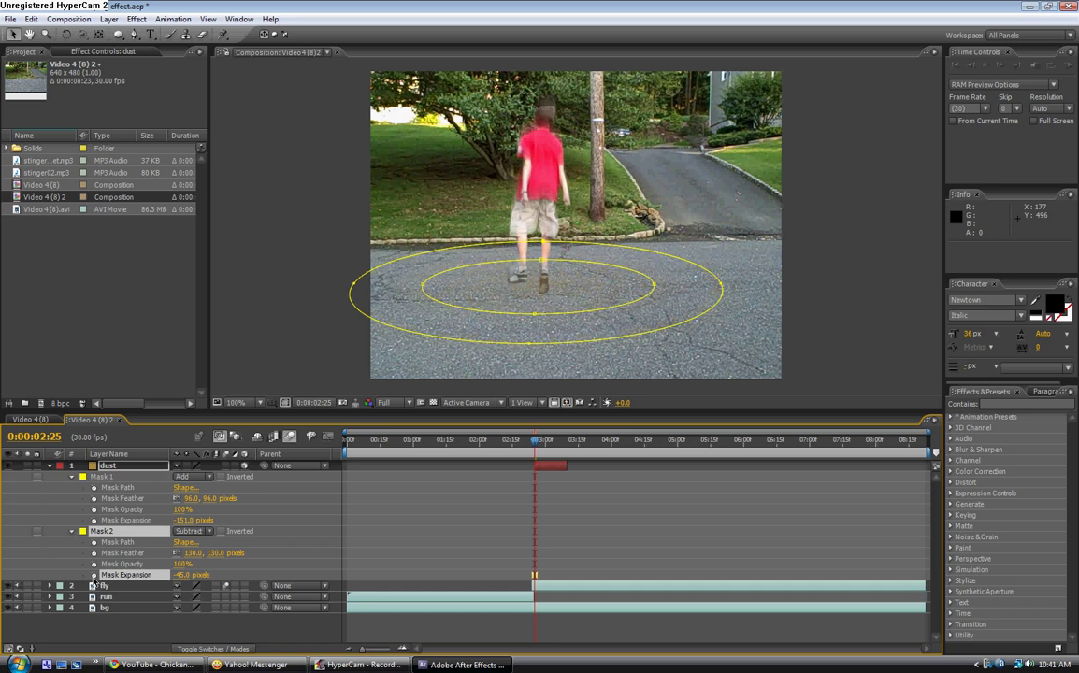
left_click(93, 520)
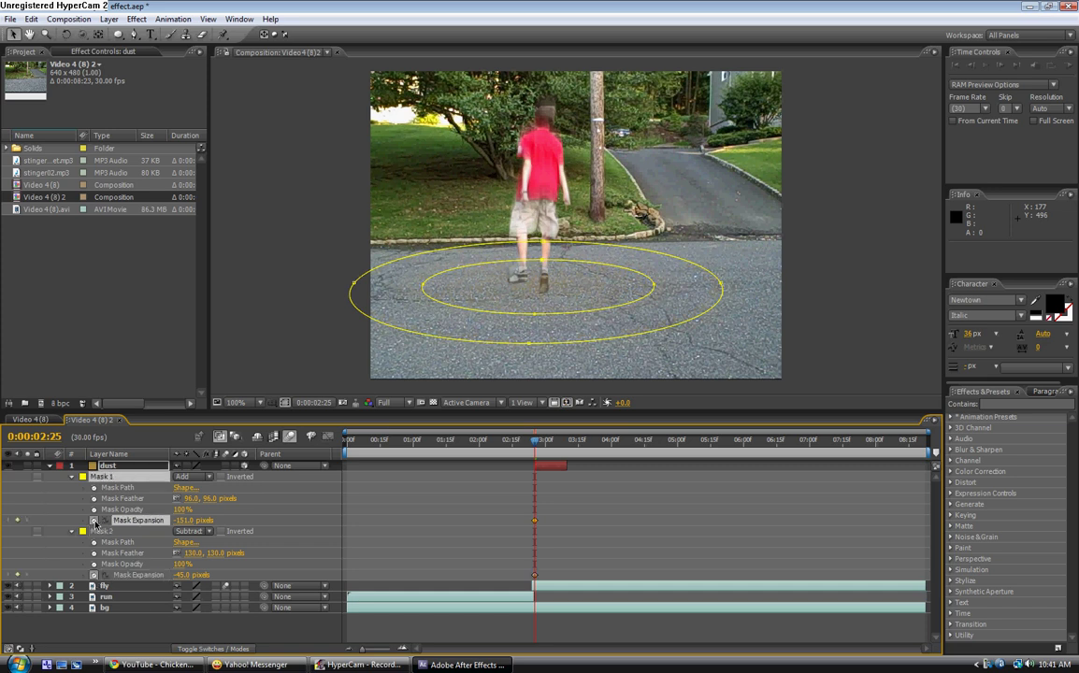
Step: At 0:00:03:09, expand Mask 2 to 100 and Mask 1 to 53 pixels
key("space")
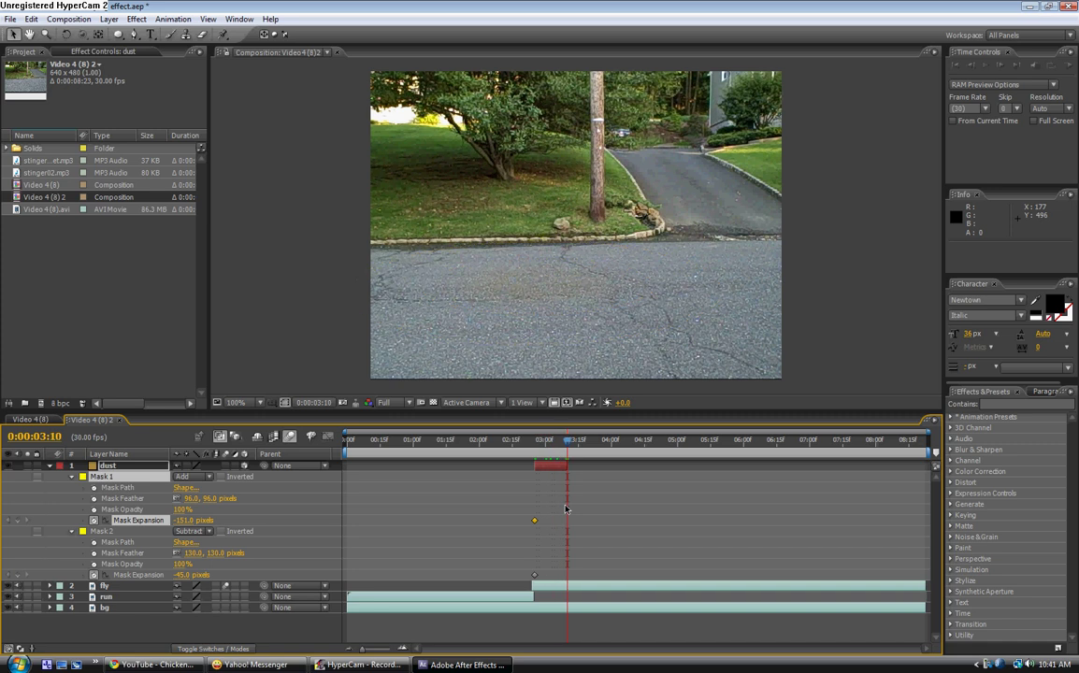
left_click_drag(191, 575, 283, 572)
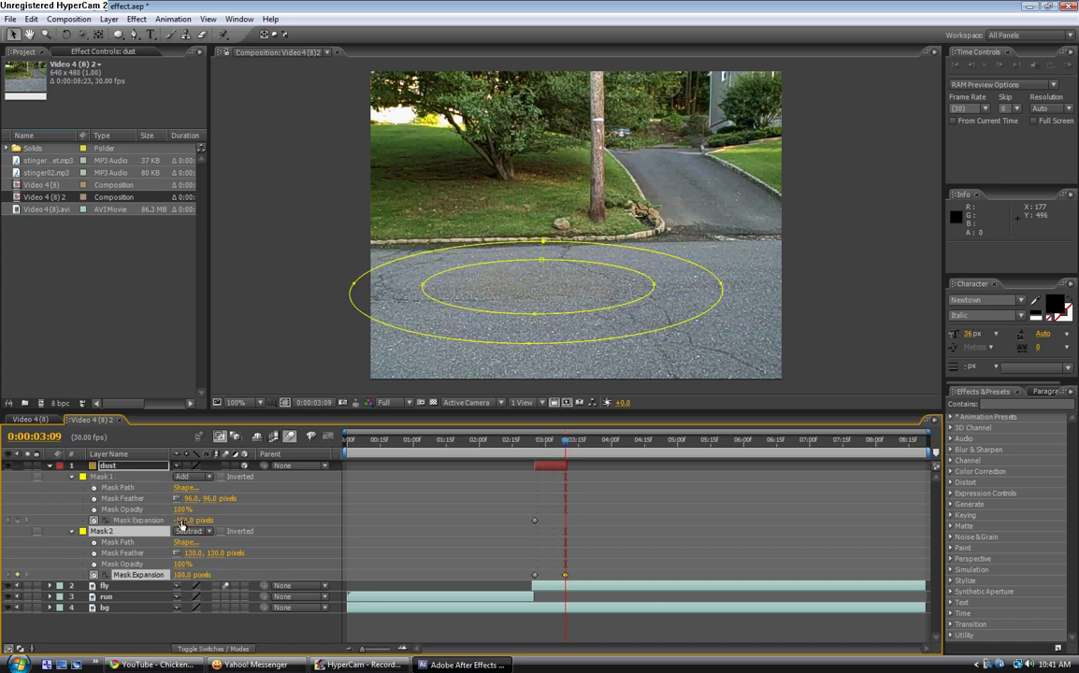
left_click_drag(192, 519, 313, 517)
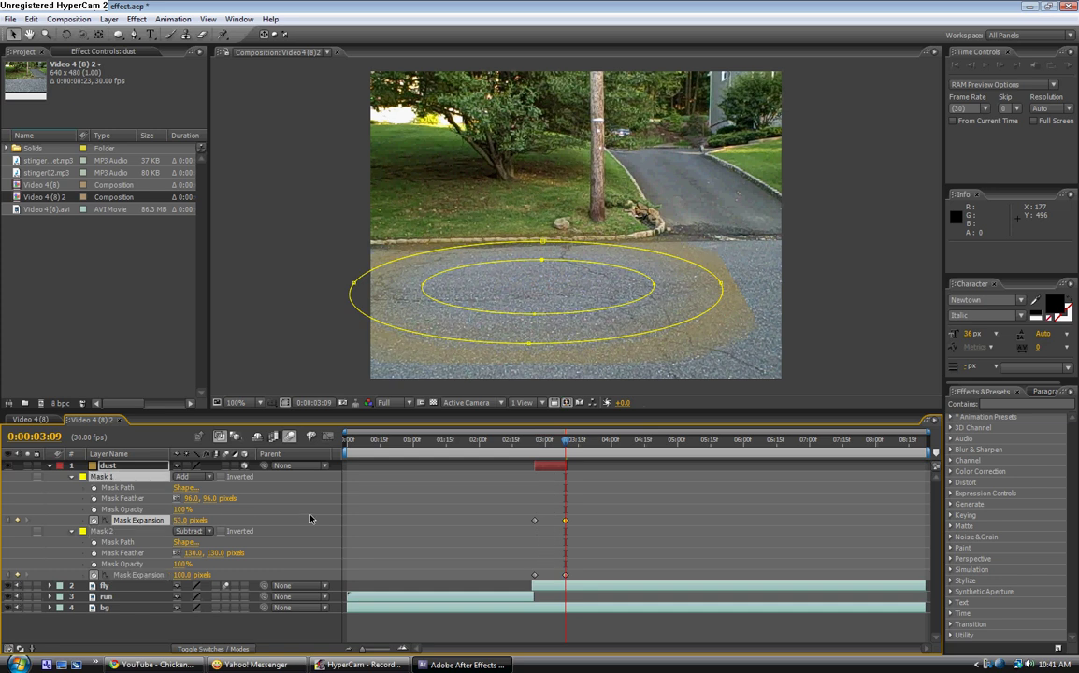
left_click_drag(556, 439, 490, 444)
Step: Collapse the dust layer, RAM-preview the composite, and stop at 0:00:03:07 with dust selected
left_click(50, 464)
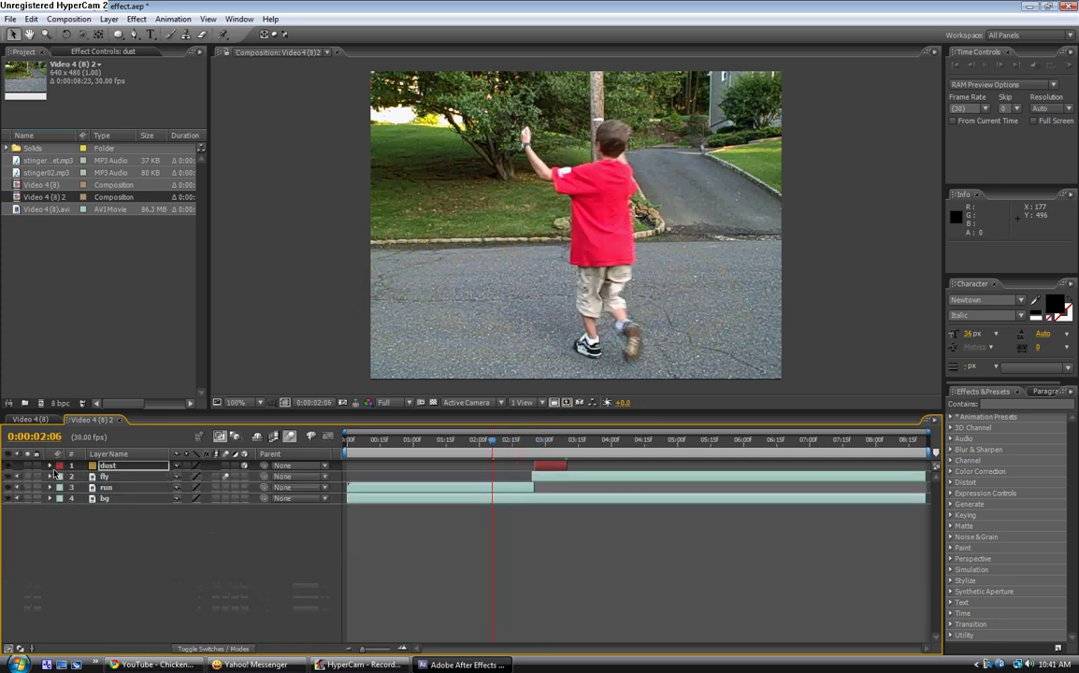
key("KP_0")
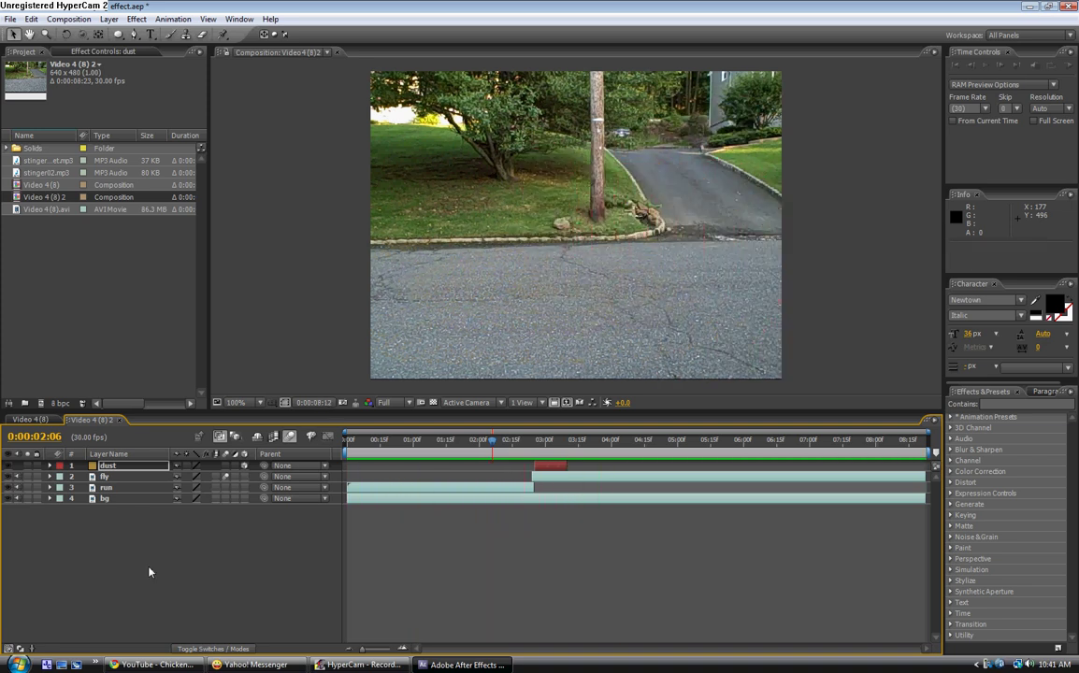
key("space")
left_click_drag(540, 442, 561, 444)
left_click(110, 467)
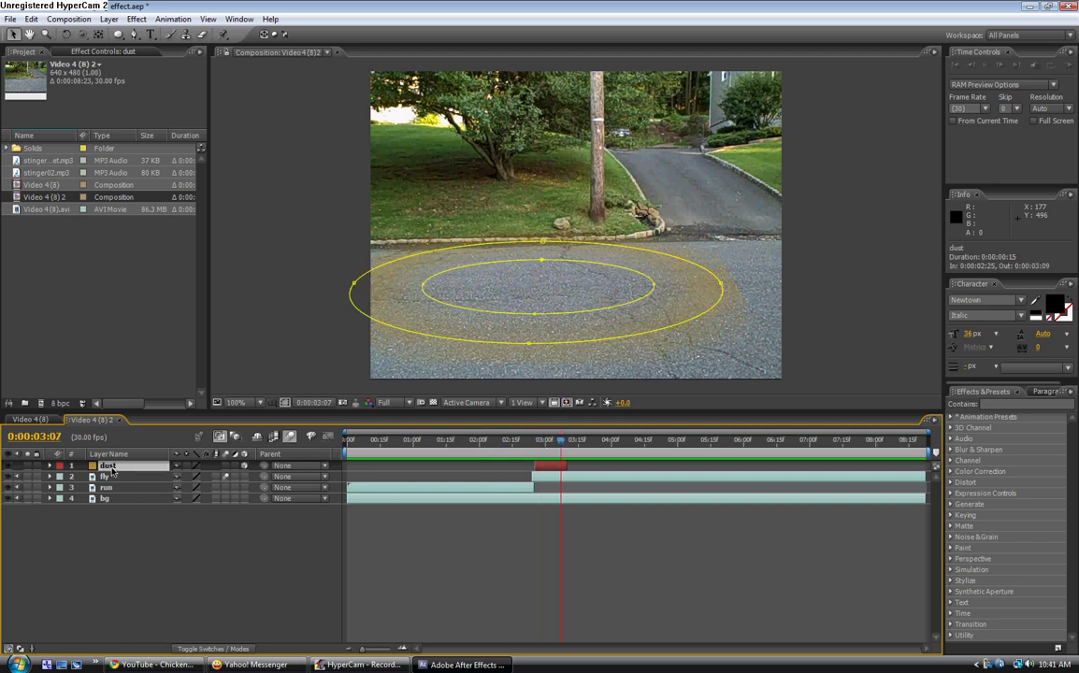
Step: Move the 53/100-pixel expansion keyframes earlier so the ring spreads faster, previewing the result
key("u")
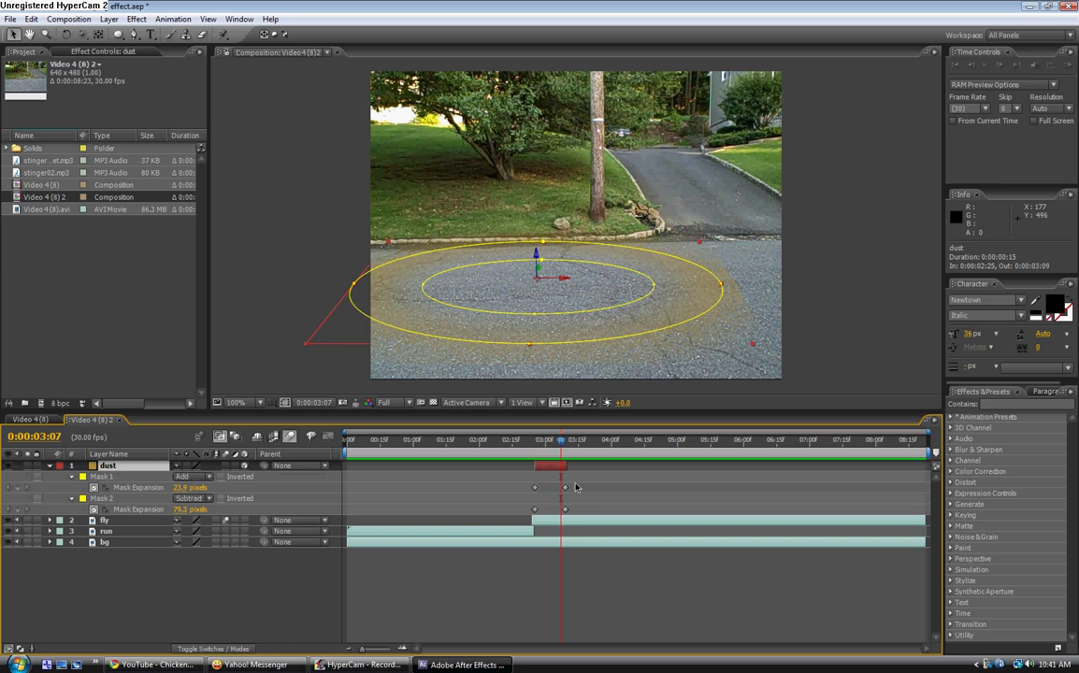
left_click_drag(566, 489, 555, 513)
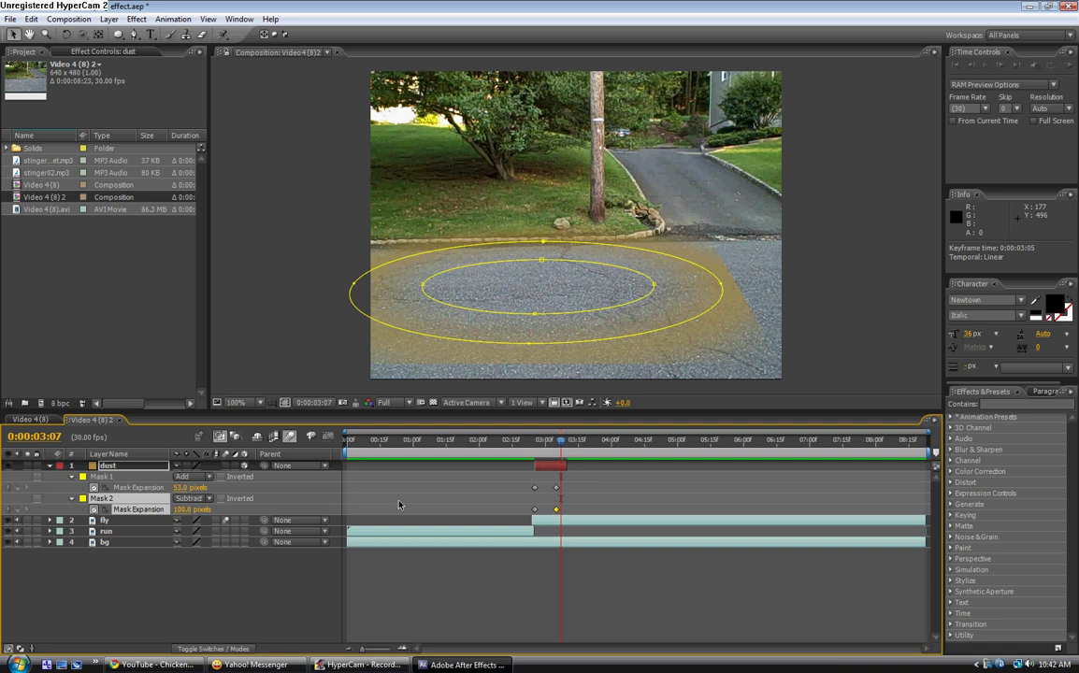
key("KP_0")
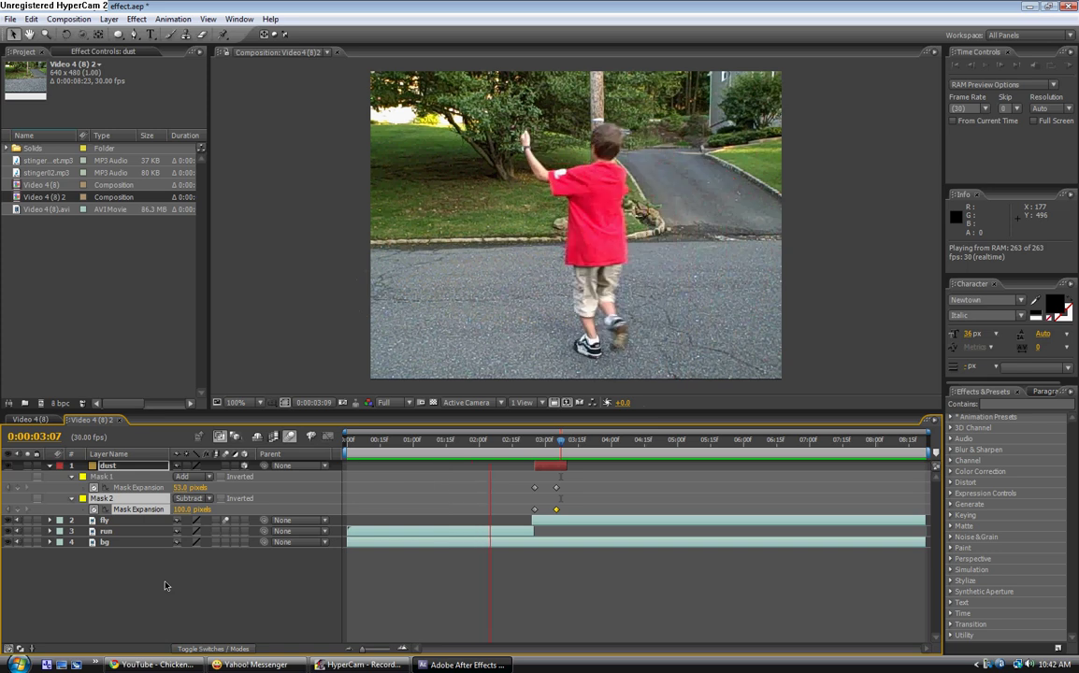
key("space")
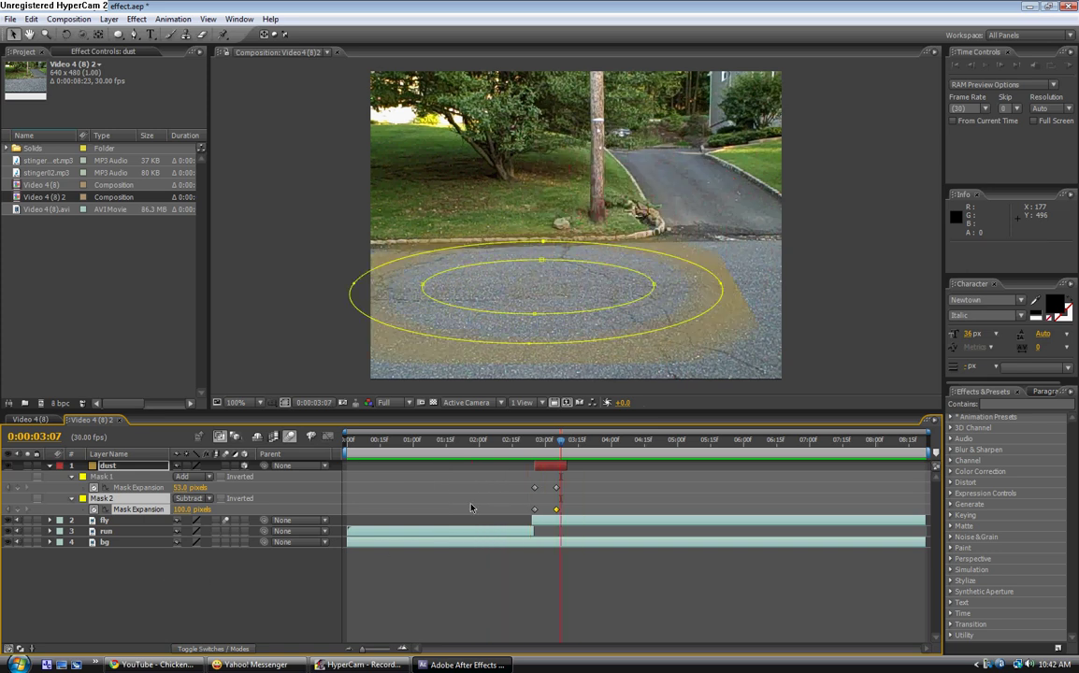
mouse_move(545, 483)
left_mouse_down()
mouse_move(567, 513)
mouse_move(550, 489)
mouse_move(564, 466)
mouse_move(553, 465)
left_mouse_up()
key("space")
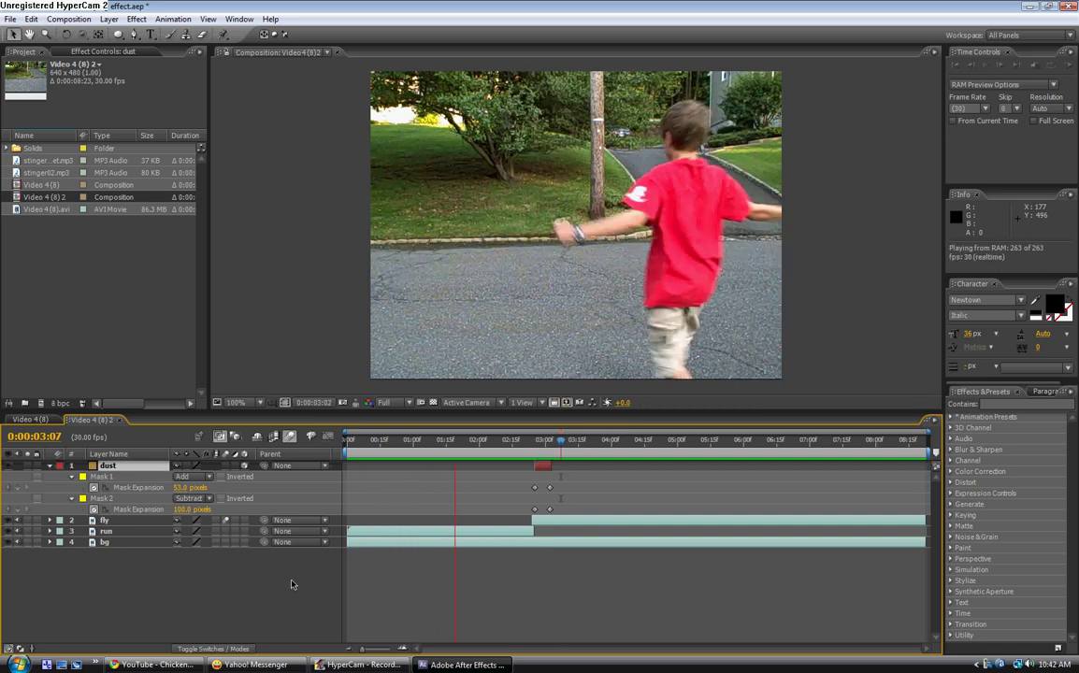
key("space")
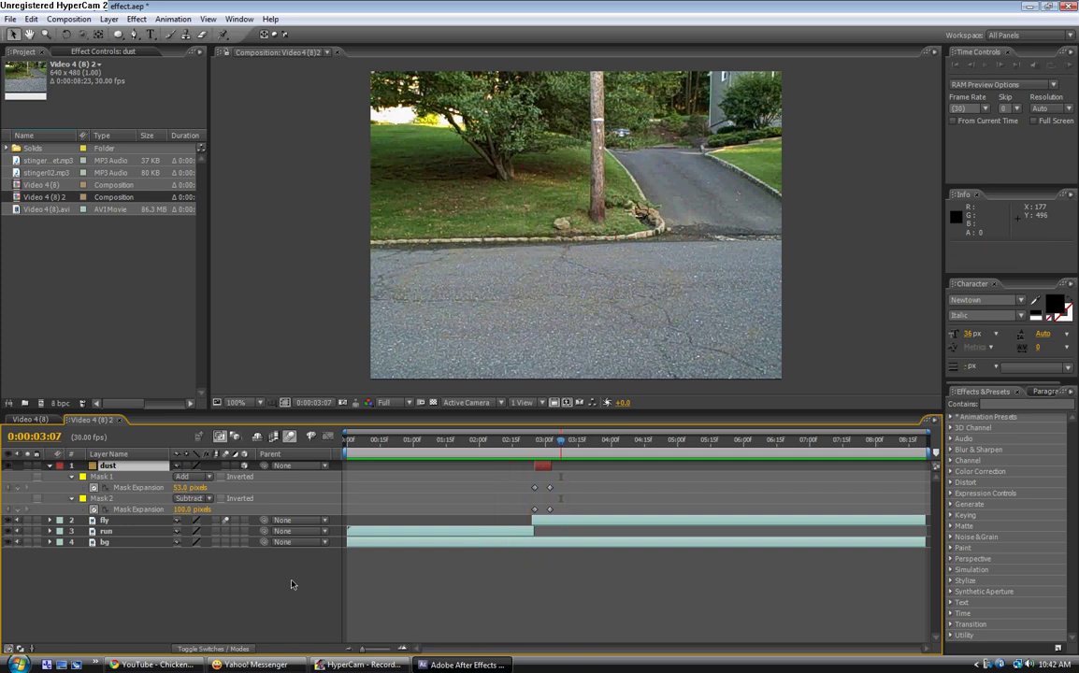
left_click(50, 465)
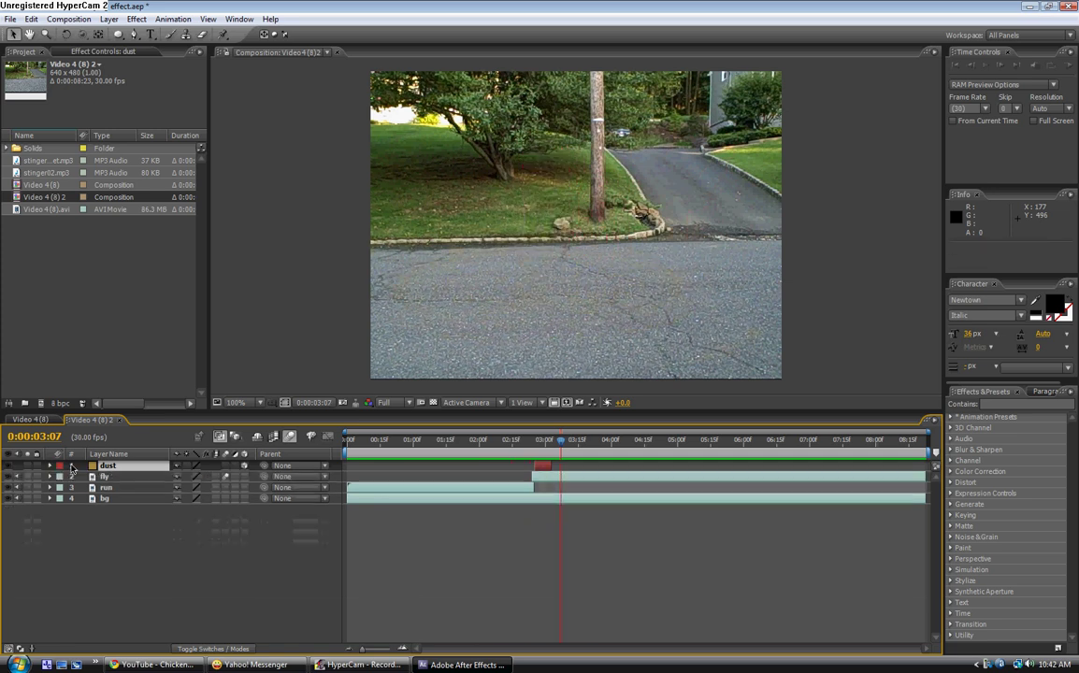
left_click_drag(416, 442, 523, 442)
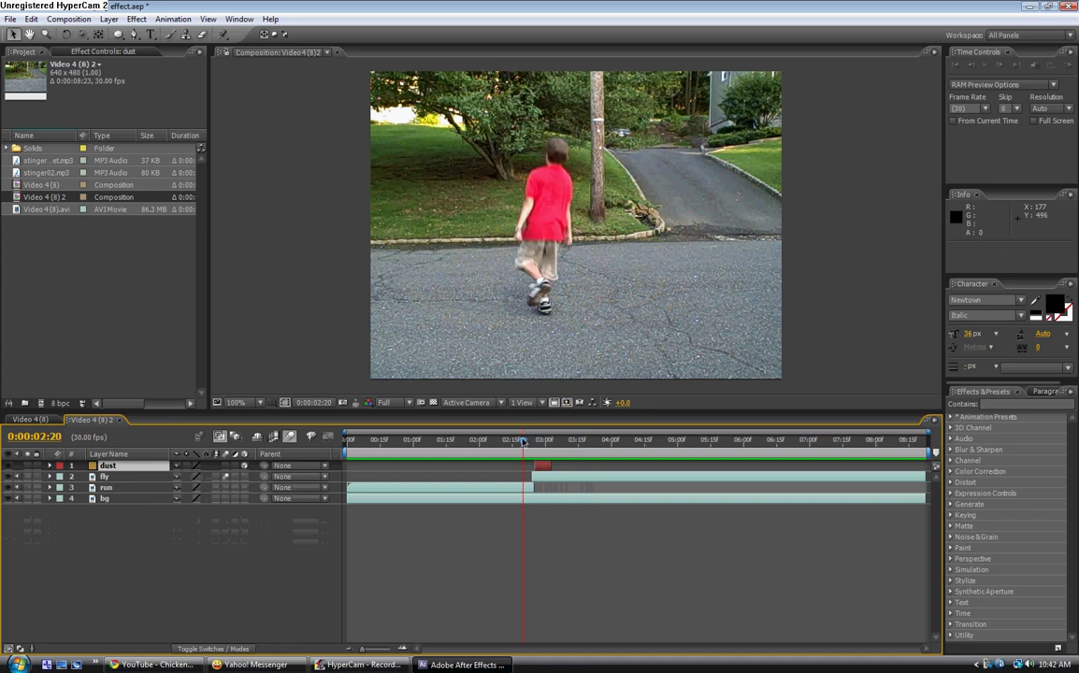
left_click(30, 419)
left_click_drag(348, 441, 697, 450)
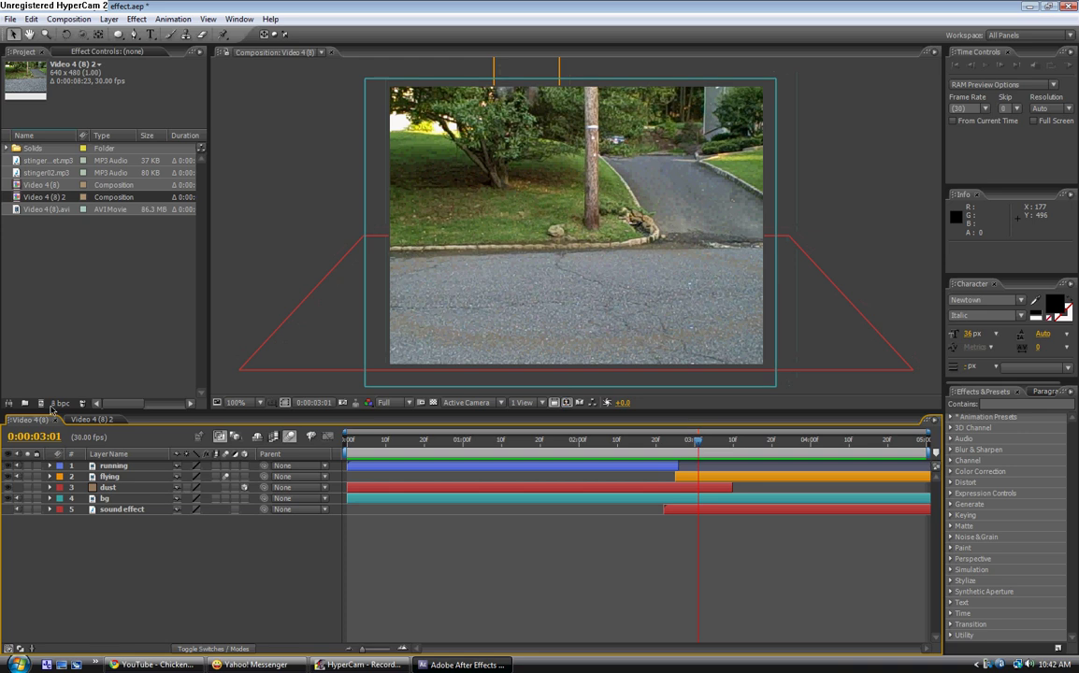
left_click(92, 419)
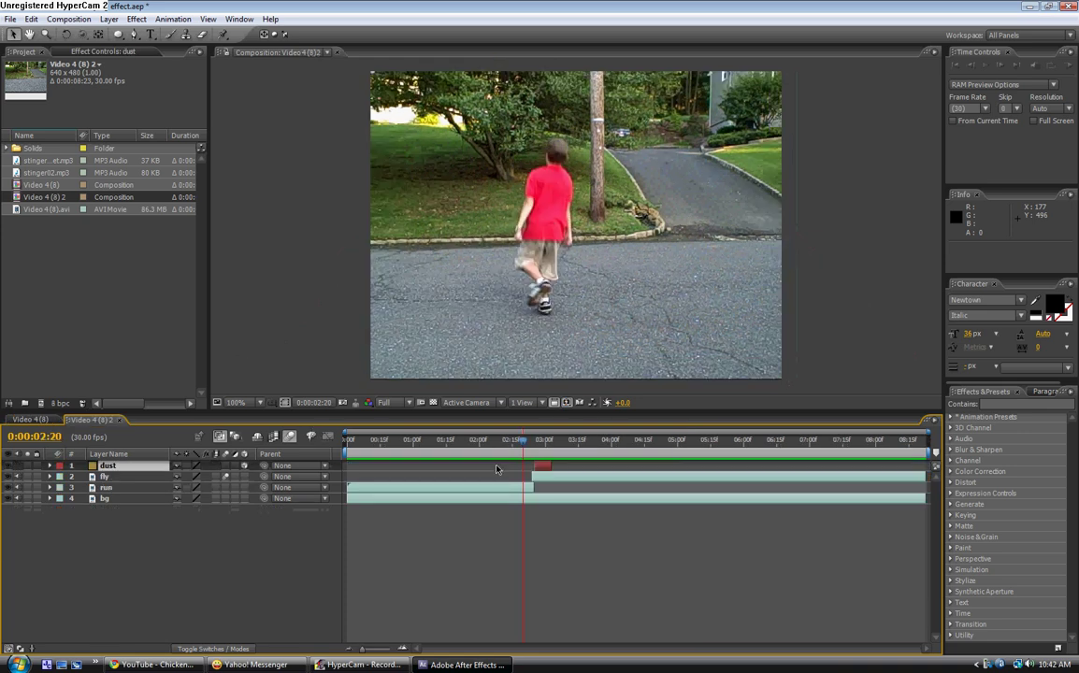
left_click(110, 467)
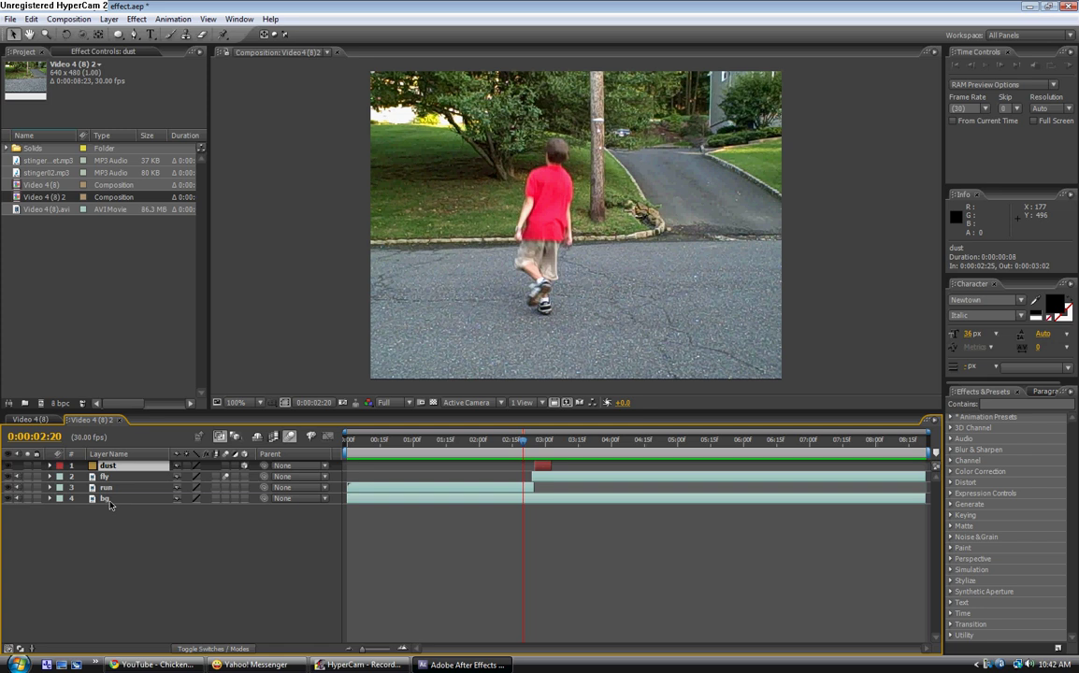
Step: Show every layer's Position and add an expression to the dust, fly, run and bg layers
left_click(108, 502, "shift")
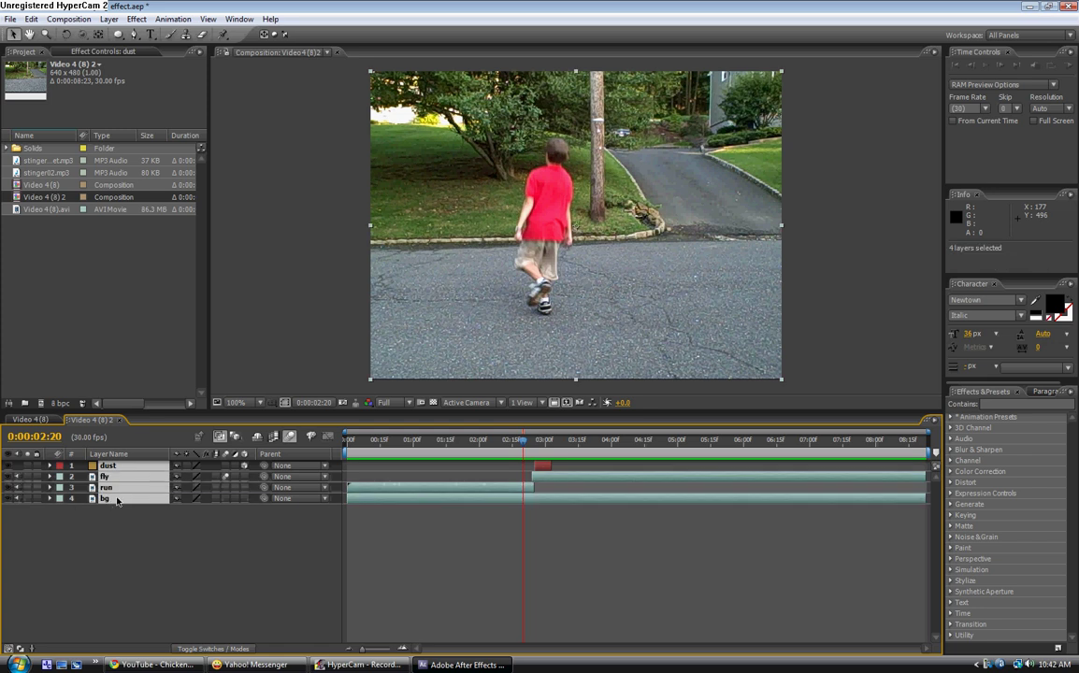
key("p")
left_click(110, 587)
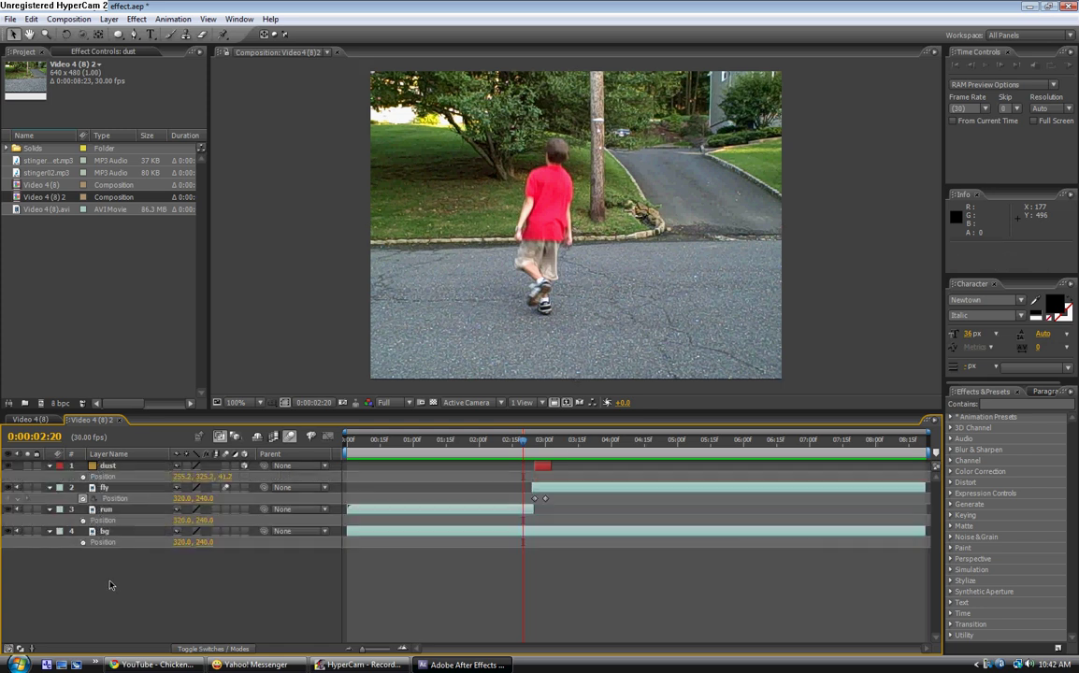
left_click(82, 477, "alt")
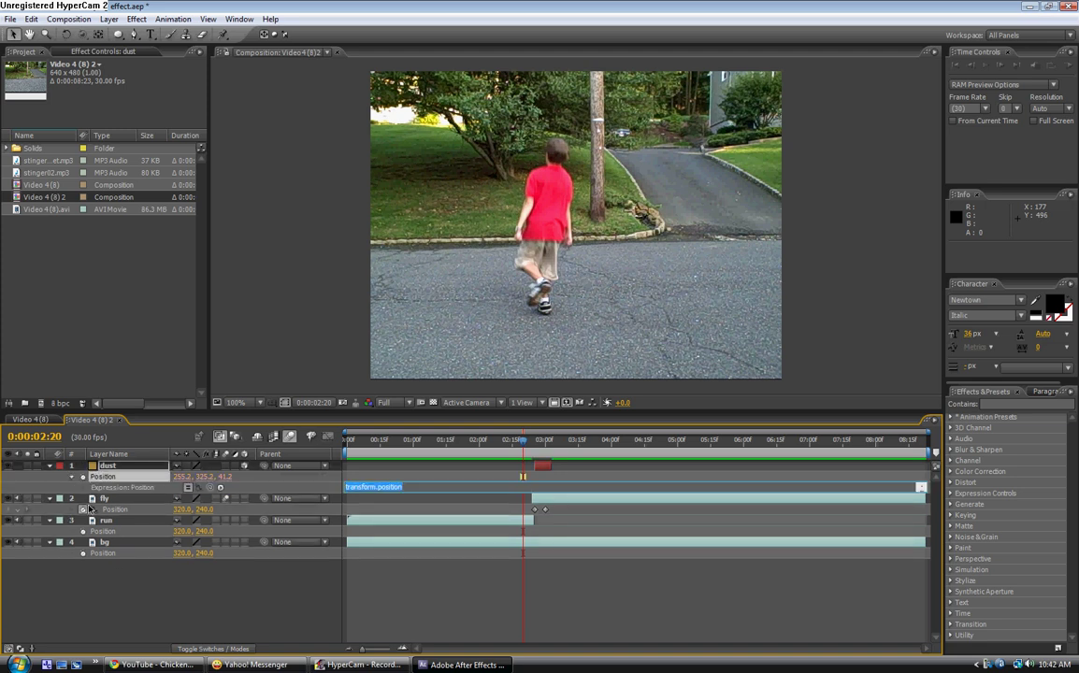
left_click(83, 509, "alt")
left_click(83, 543, "alt")
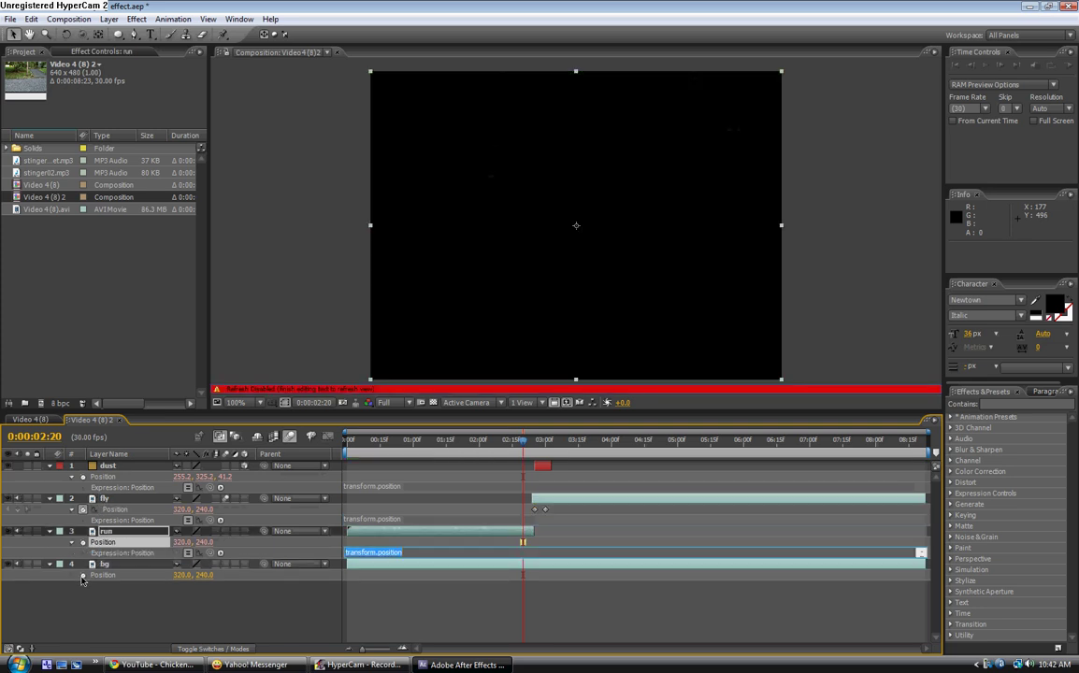
left_click(82, 575, "alt")
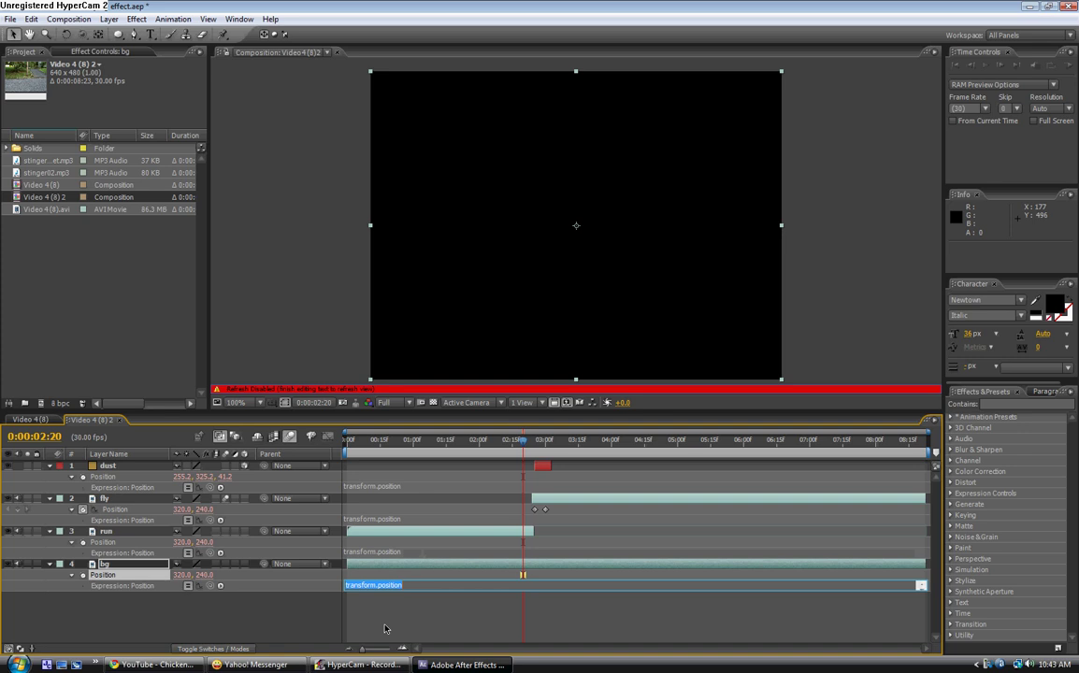
Step: Replace the bg layer's Position expression with wiggle(5,20)
key("BackSpace")
type("wiggle(5,20)")
left_click(316, 608)
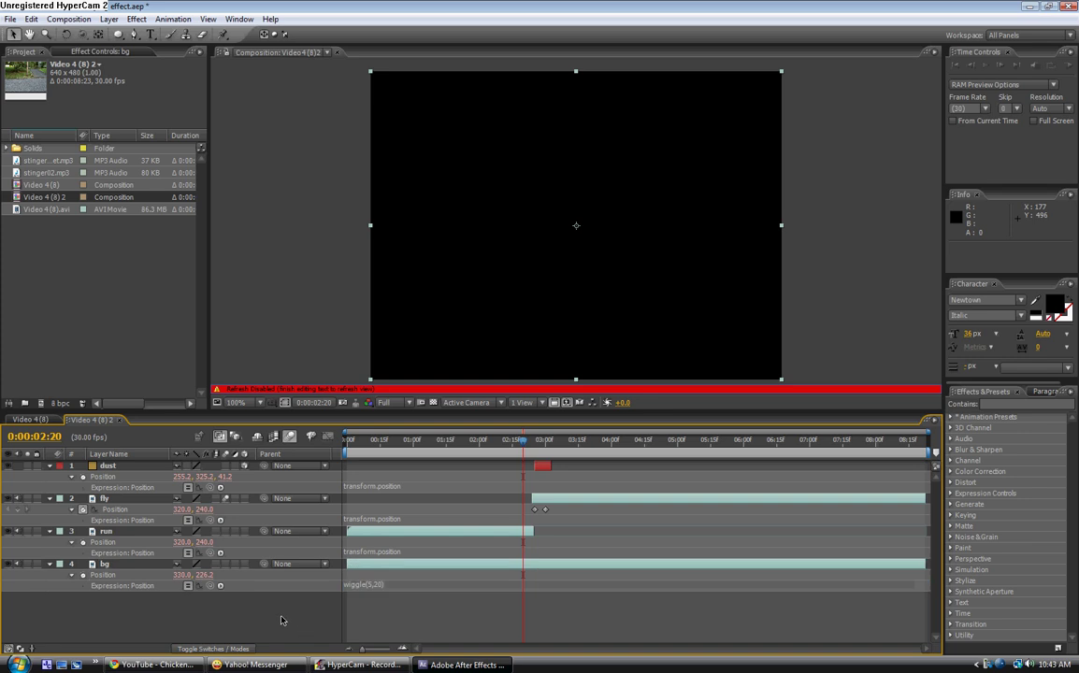
Step: At 0:00:01:21, change the run layer's Position expression to wiggle(5,20)
left_click_drag(525, 445, 459, 445)
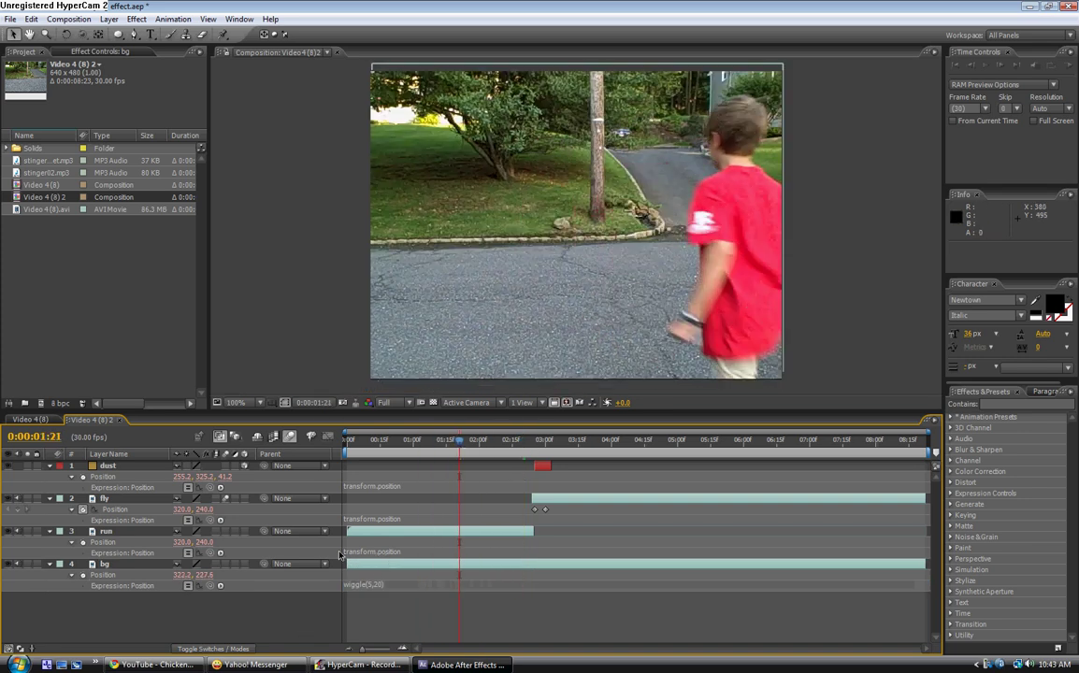
left_click(373, 553)
type("wiggle(5,20")
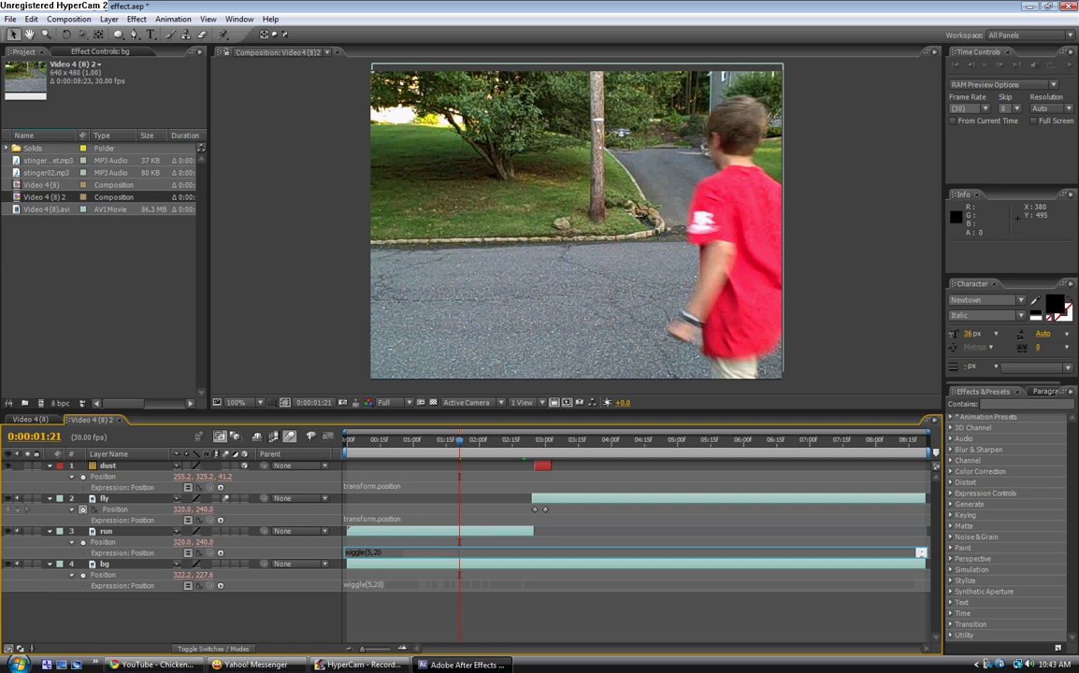
left_click(302, 631)
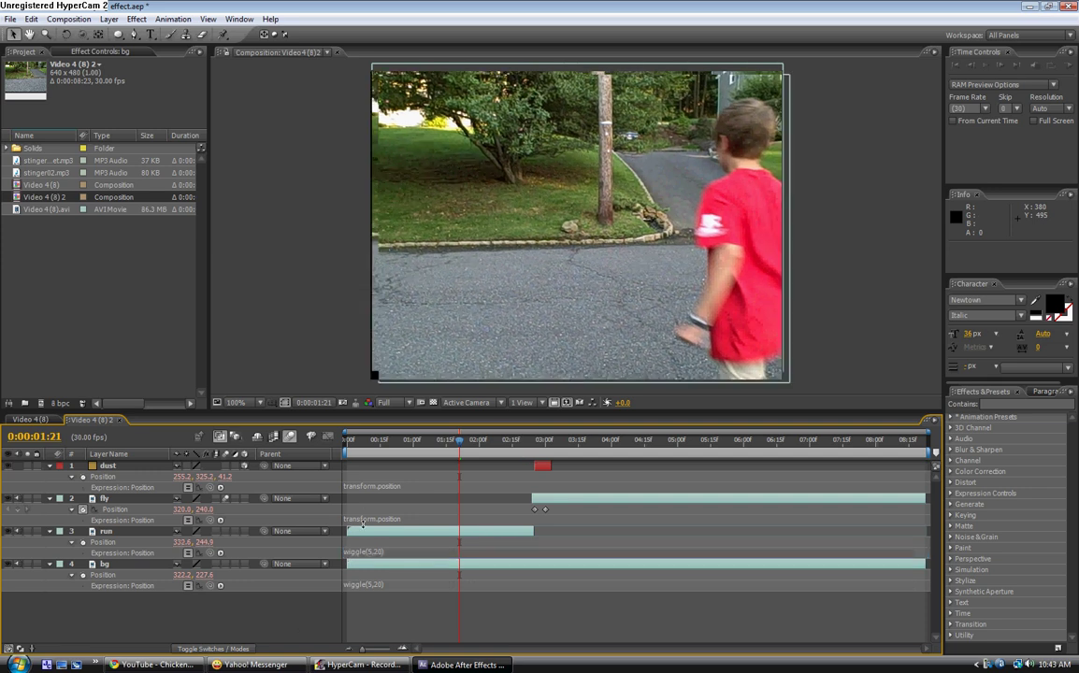
Step: Set the fly and dust Position expressions to wiggle(5,20), fixing the fly's missing-bracket error
left_click(361, 524)
type("wiggle(5,20")
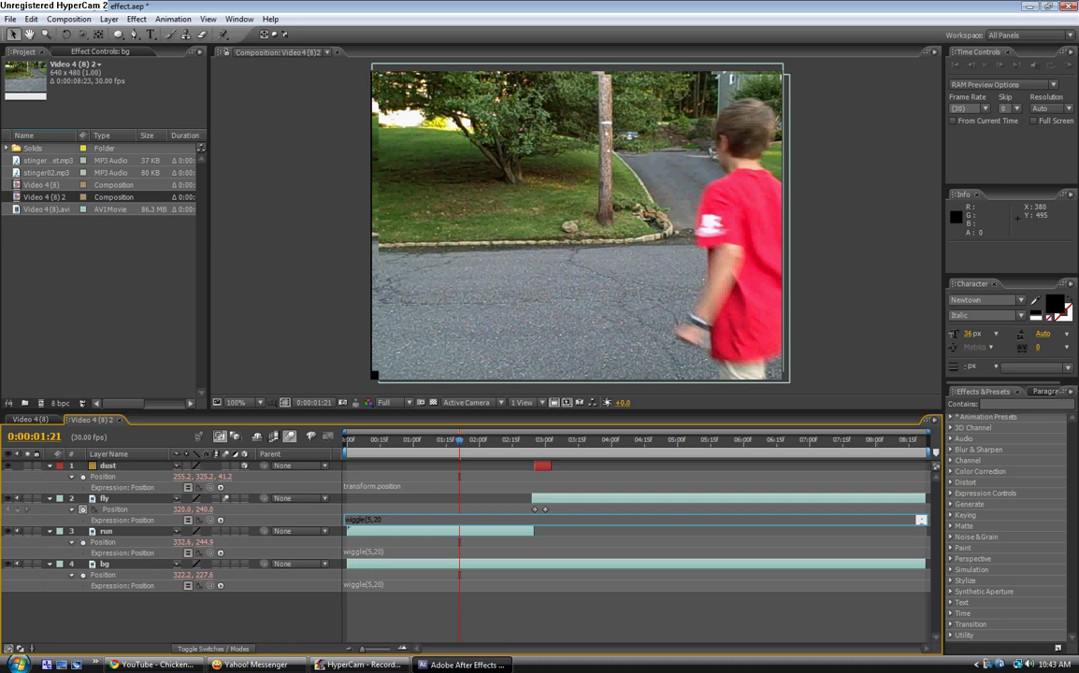
left_click(377, 508)
key("Return")
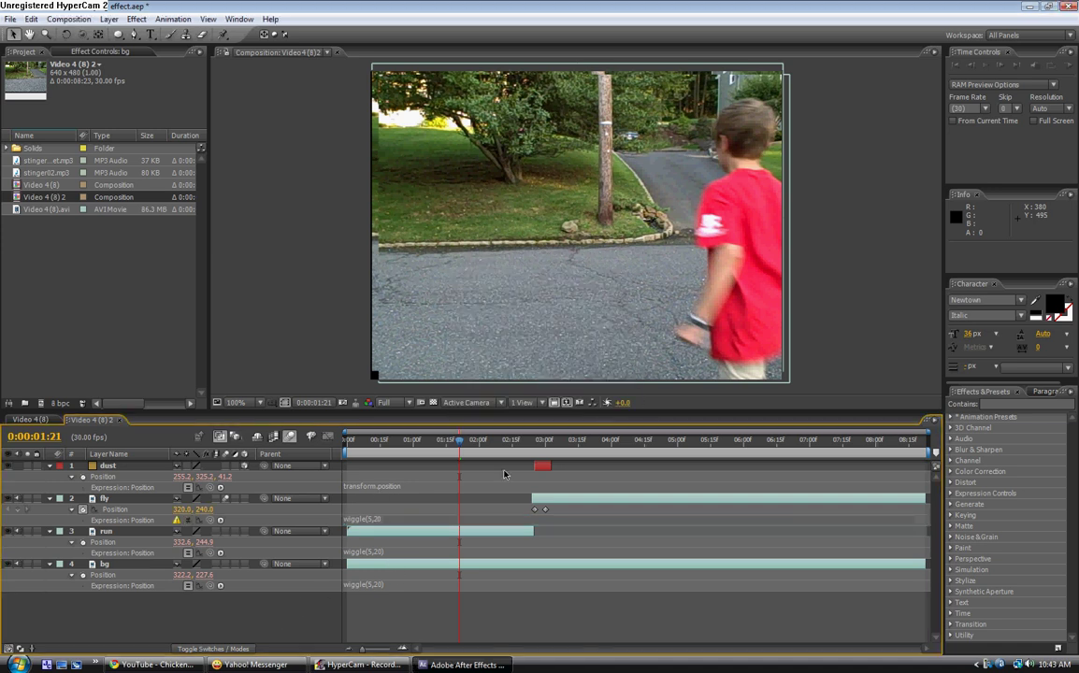
left_click(391, 520)
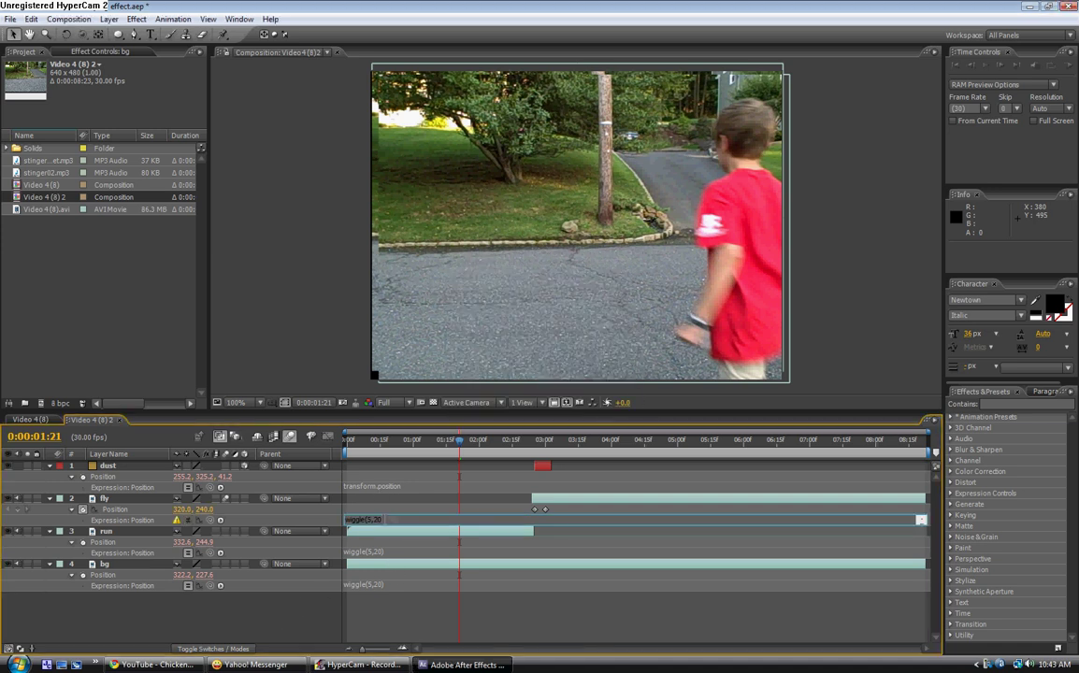
left_click(379, 486)
type("wiggle(5,20")
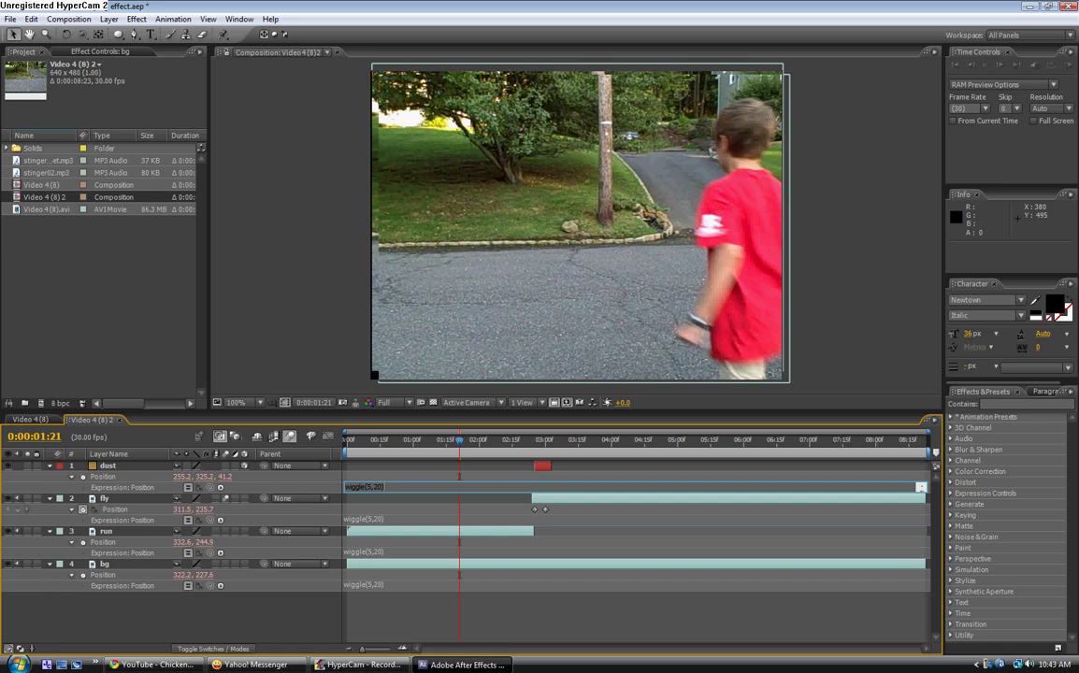
left_click(281, 611)
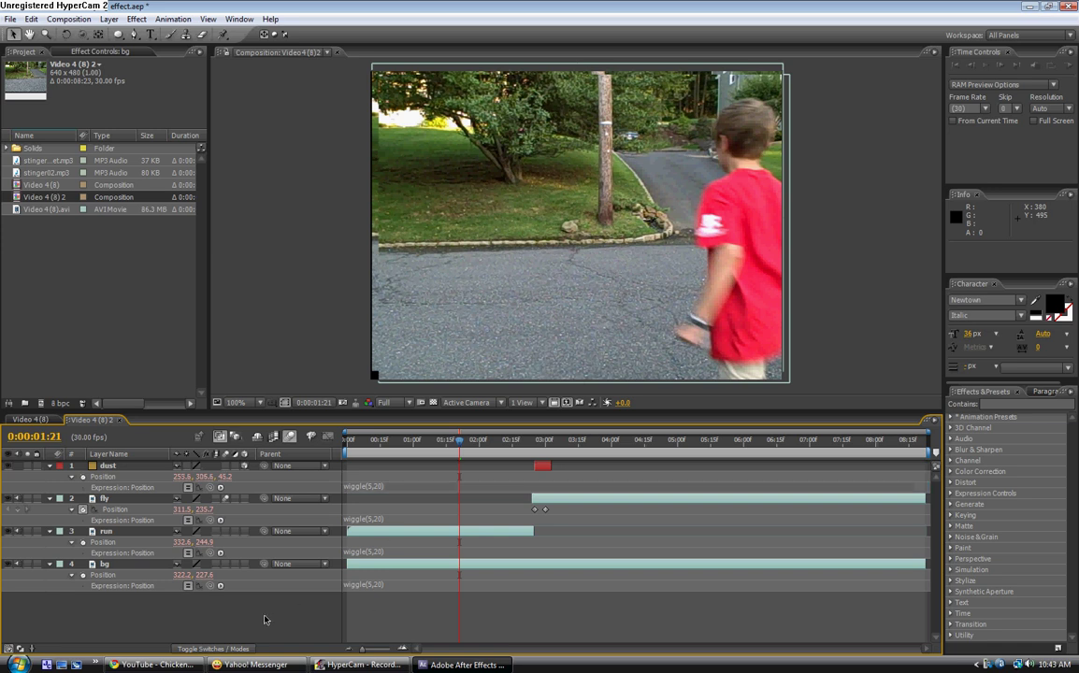
Step: Collapse all four layers and RAM-preview the shaking composite
left_click(49, 465)
left_click(49, 477)
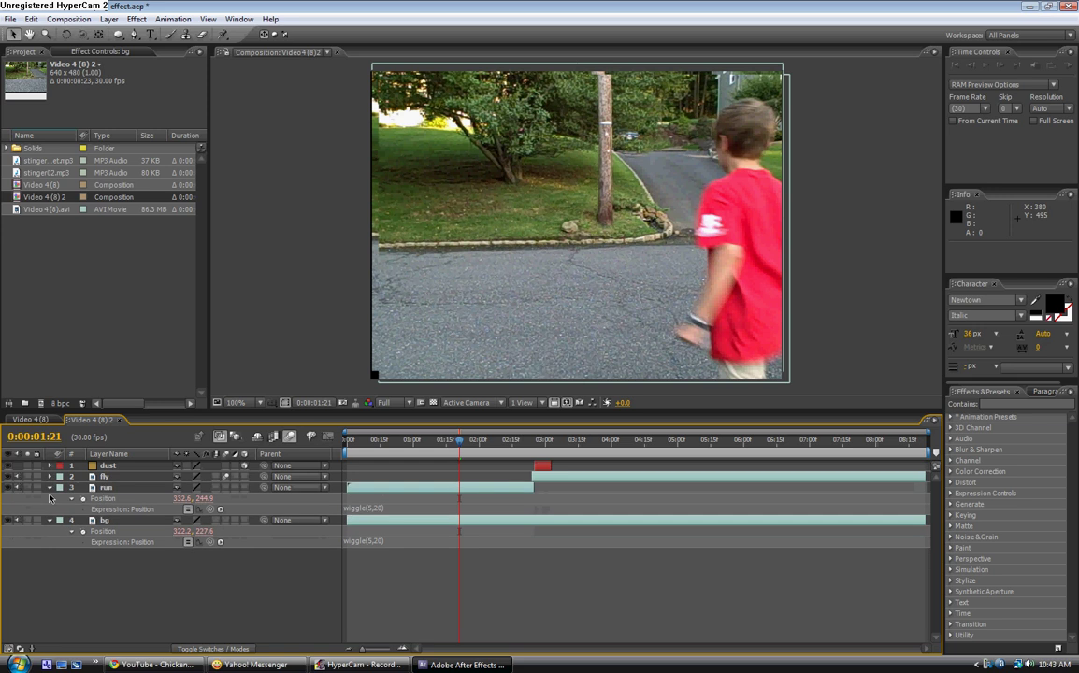
left_click(50, 487)
left_click(50, 498)
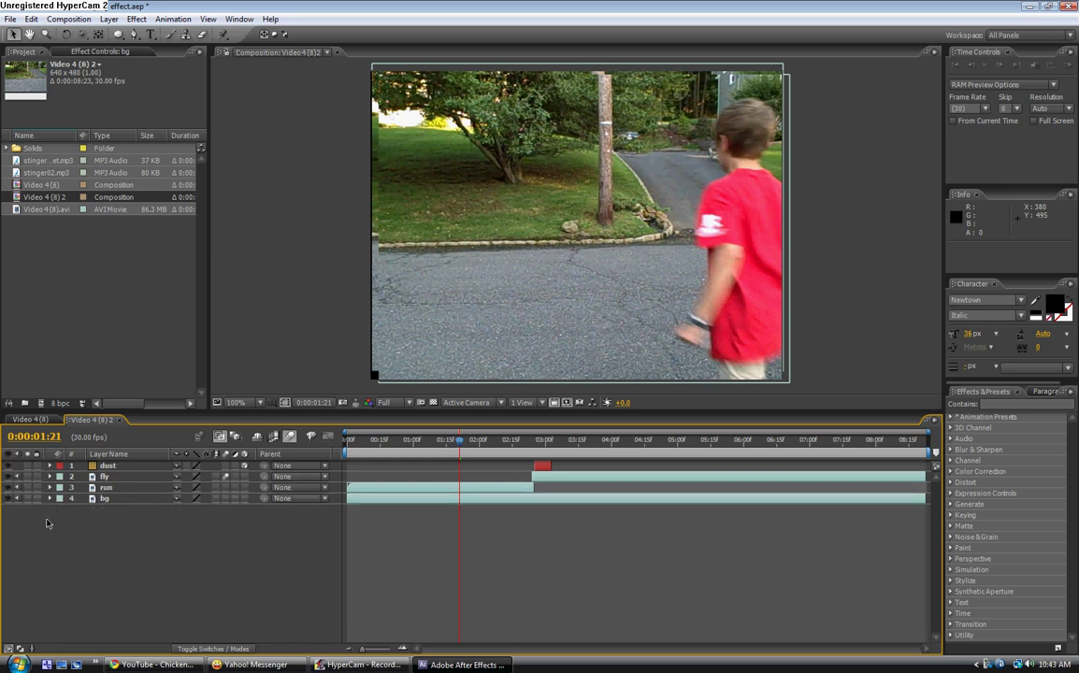
key("KP_0")
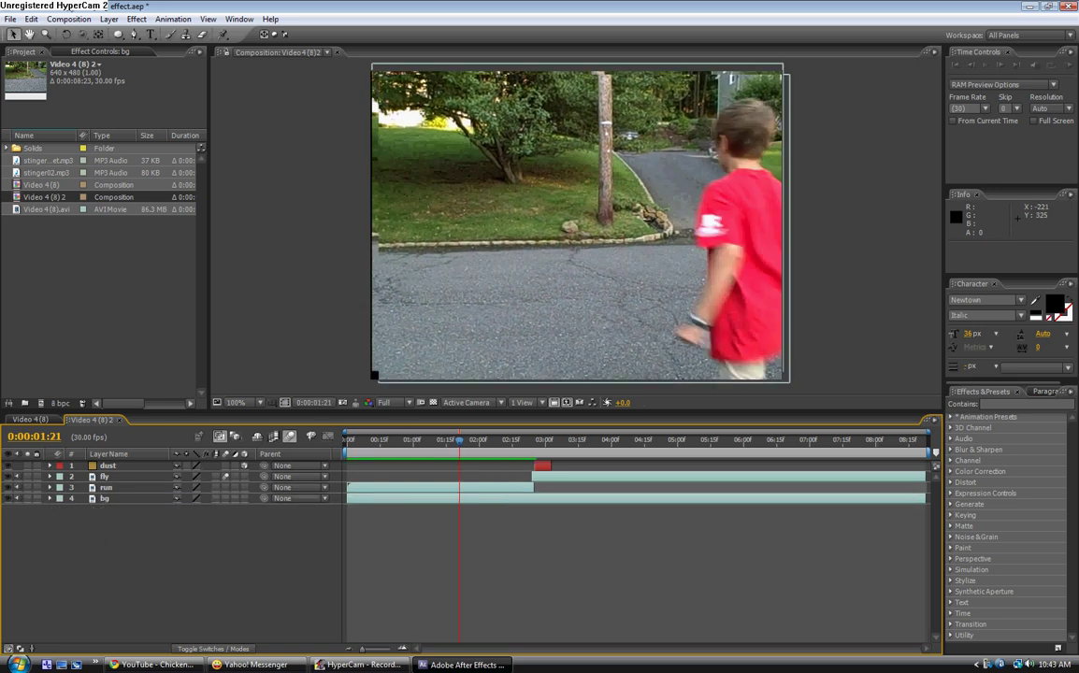
Step: Resize the composition to 569 × 427 in Composition Settings
left_click(69, 19)
left_click(86, 48)
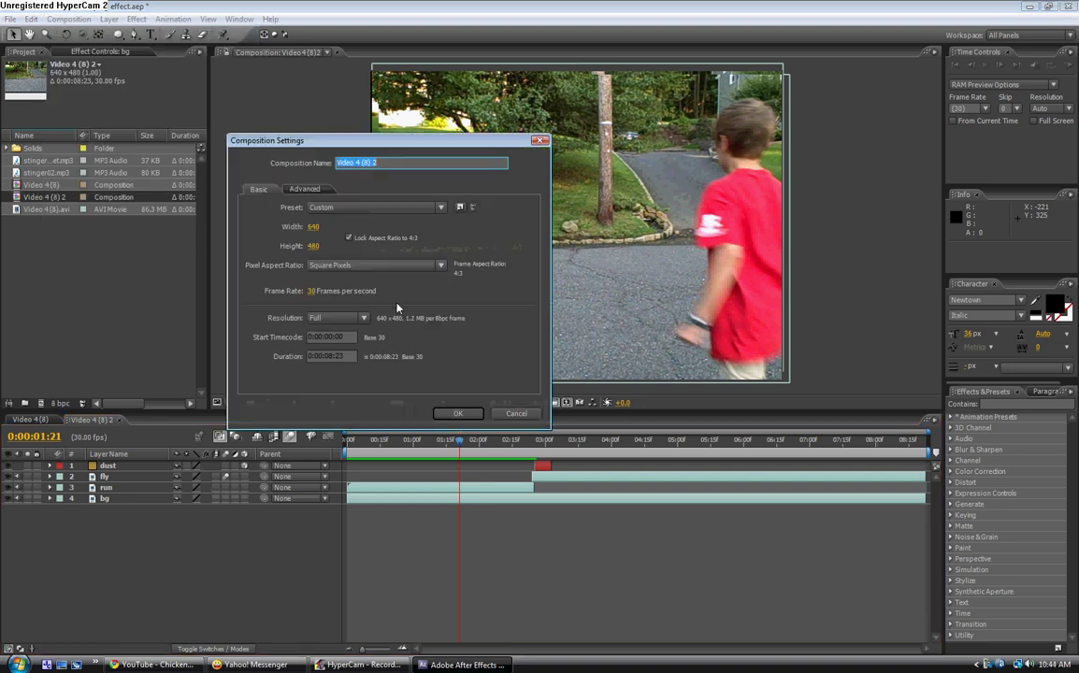
left_click_drag(314, 227, 311, 236)
left_click(451, 414)
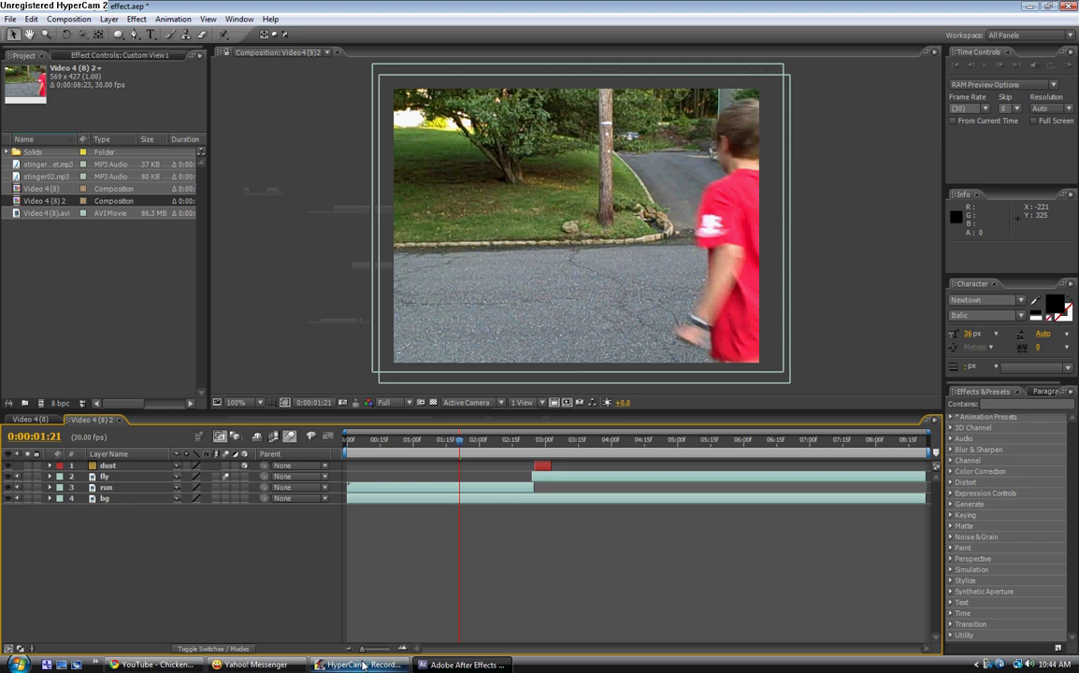
left_click(363, 665)
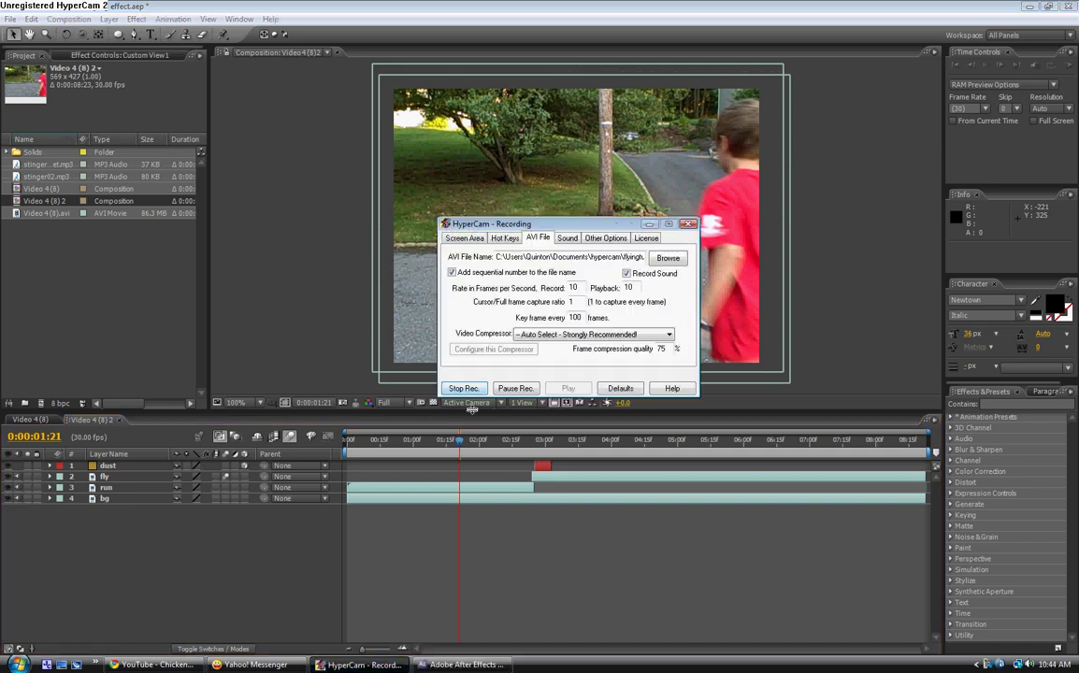